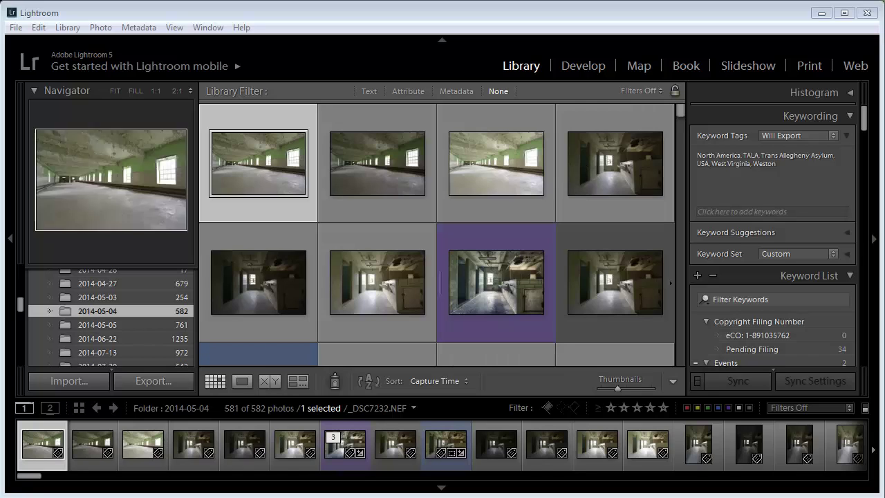
- Flag corridor photo _DSC7232 as a pick, then remove the pick flag
drag(19, 306, 18, 284)
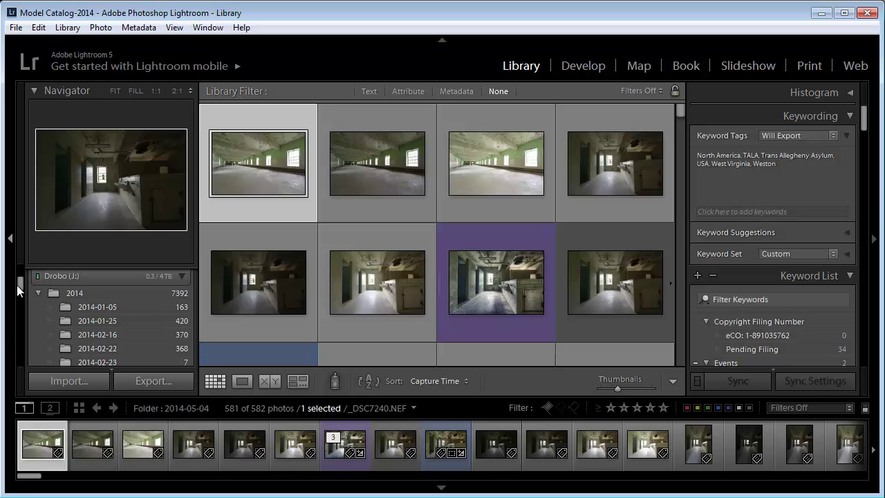
drag(16, 285, 17, 304)
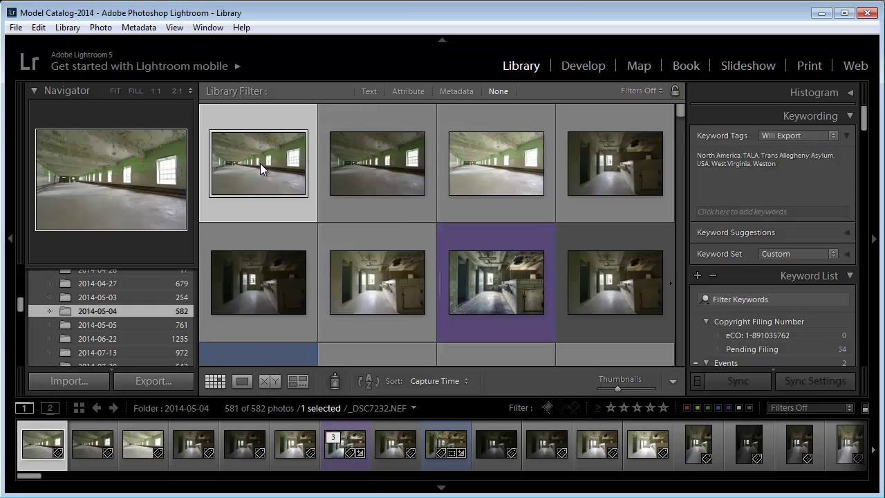
mouse_move(261, 165)
key(p)
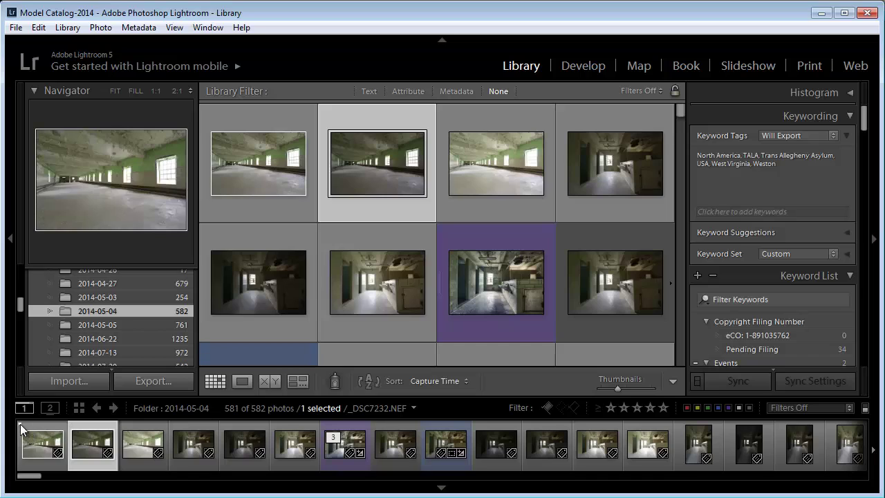
click(262, 165)
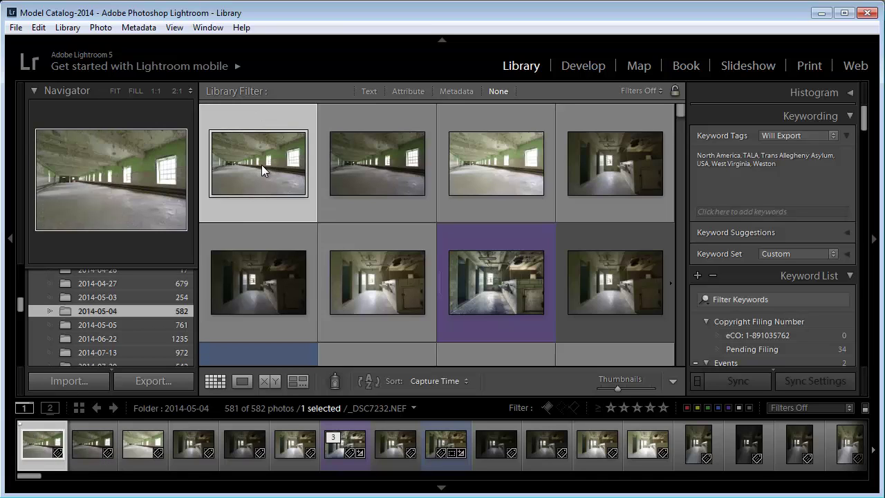
key(u)
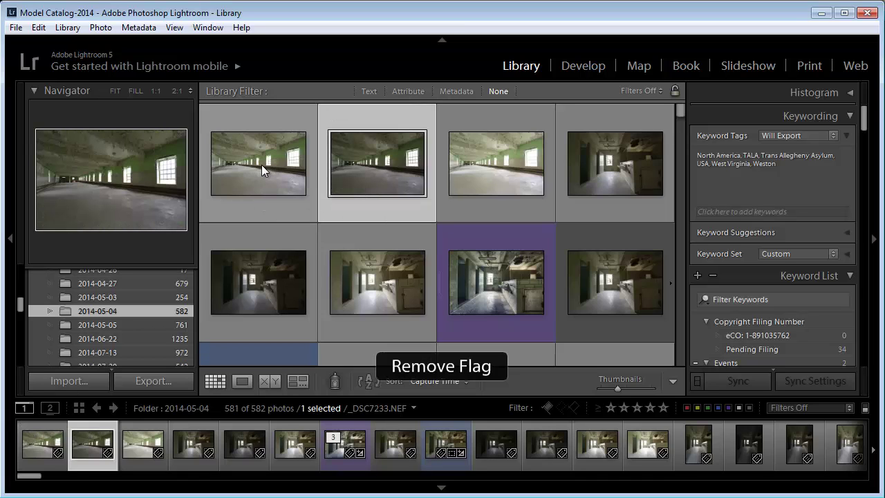
- Mark _DSC7232 as rejected, then clear the reject flag so it is unflagged
click(262, 164)
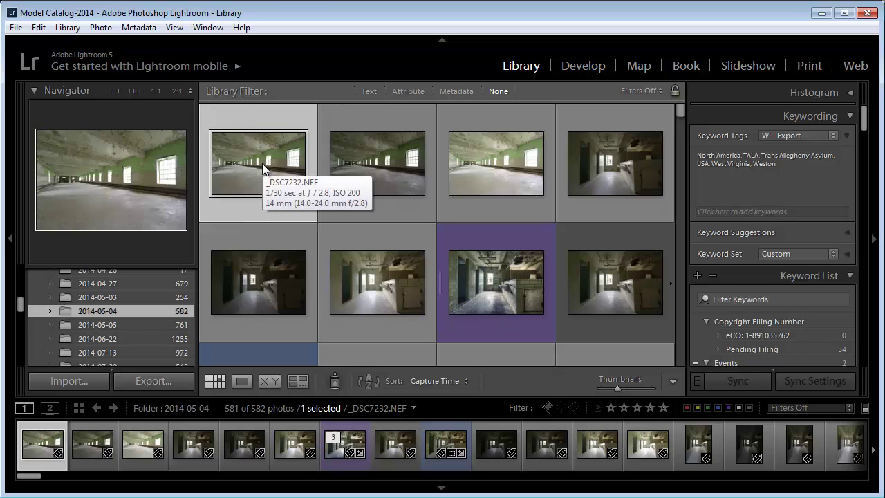
key(x)
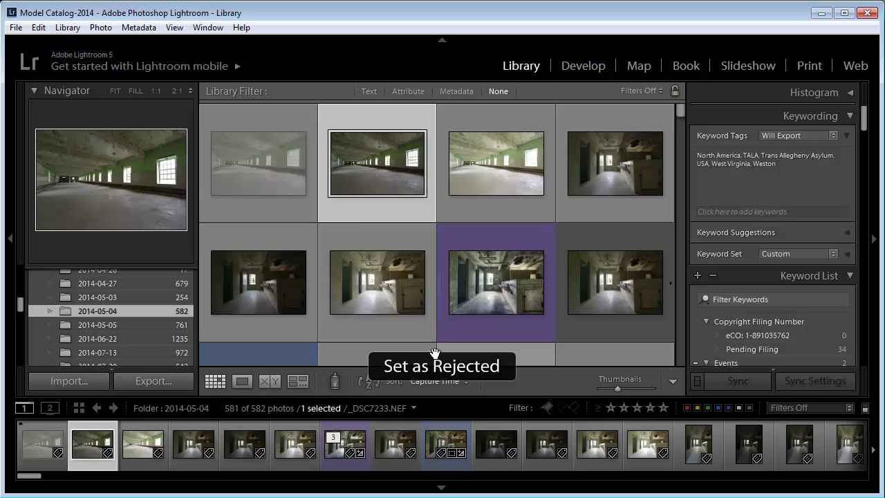
click(253, 162)
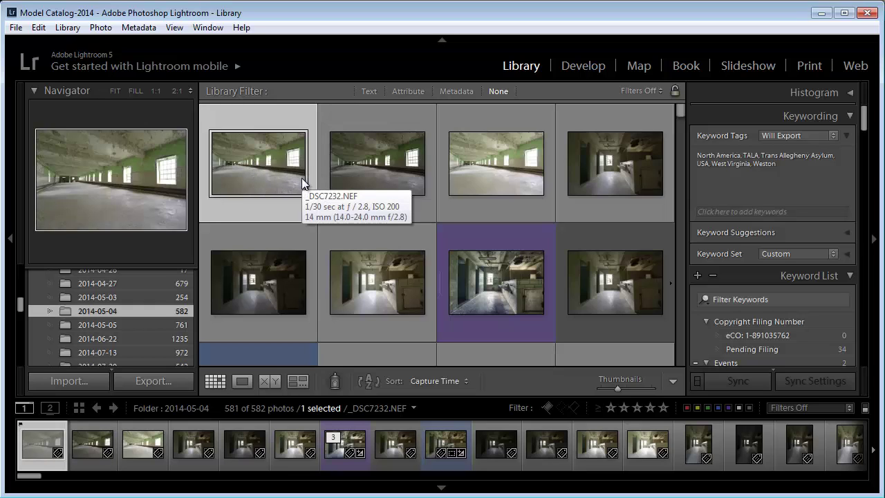
key(u)
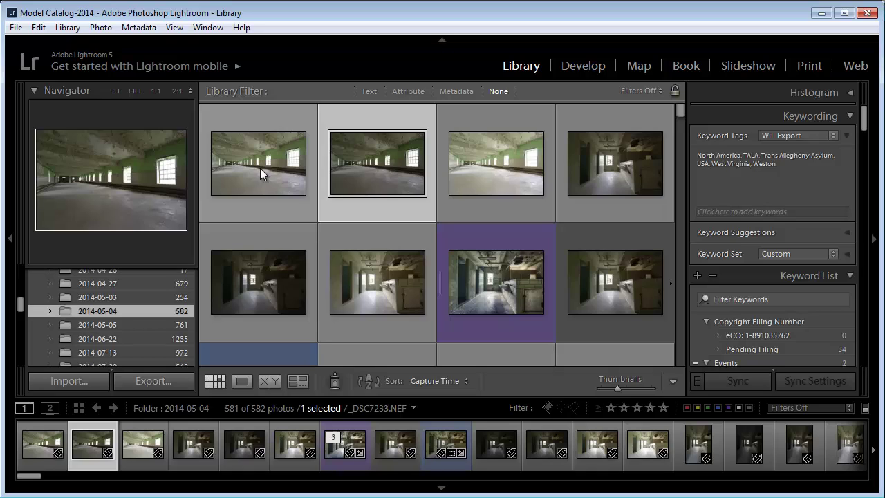
- Unflag the next corridor photos and flag the _DSC7238_HDR.tif sink-room image as a pick
key(u)
key(u)
key(u)
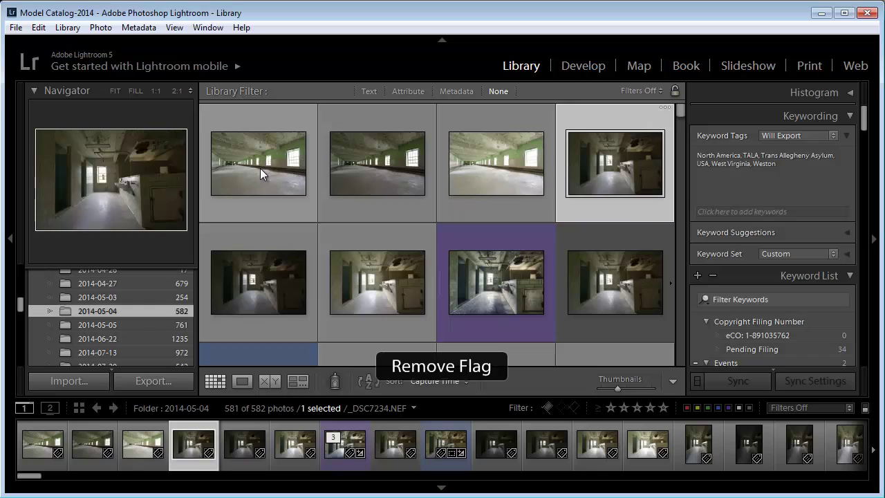
key(u)
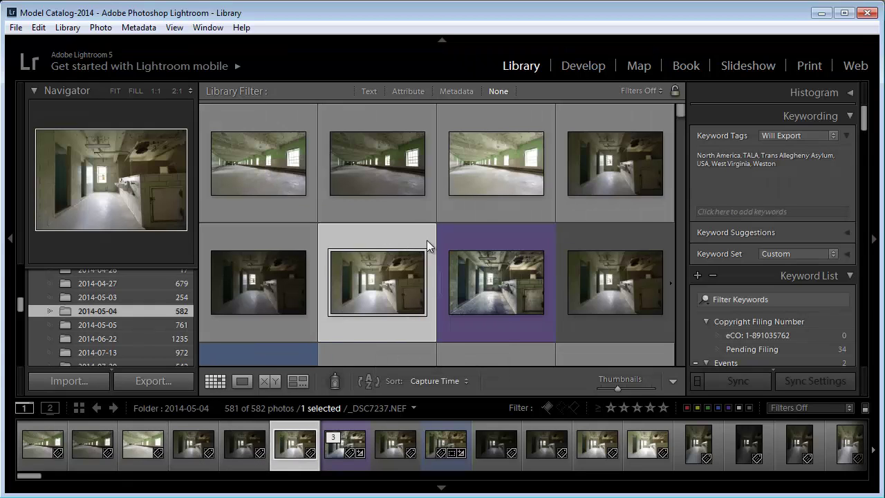
click(495, 280)
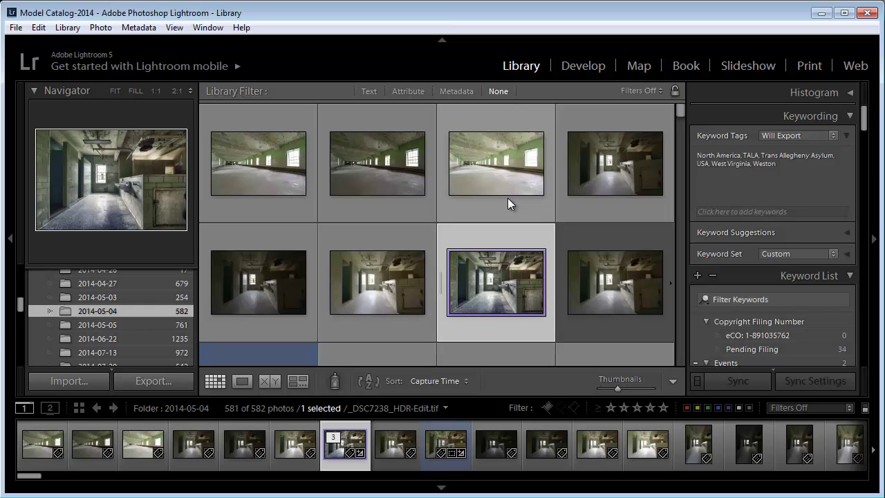
click(595, 178)
key(p)
key(p)
key(p)
key(p)
key(p)
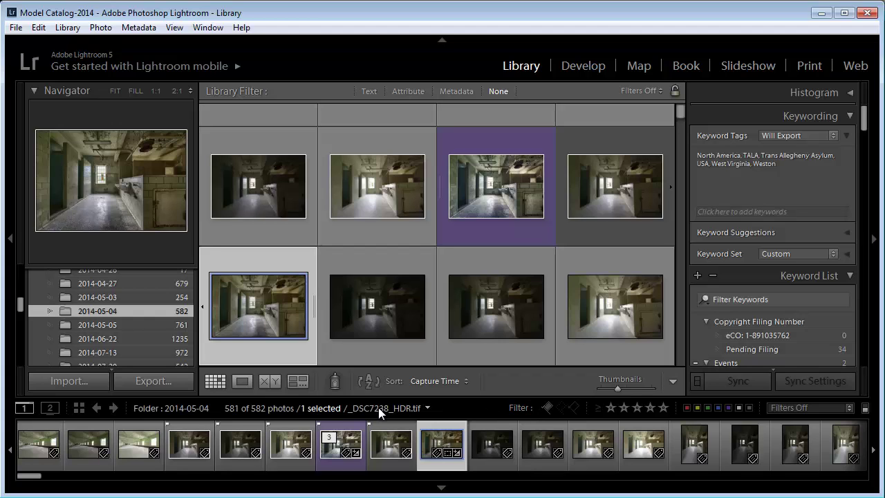
- Filter the grid to the 88 picked photos and shrink thumbnails to six per row
click(549, 408)
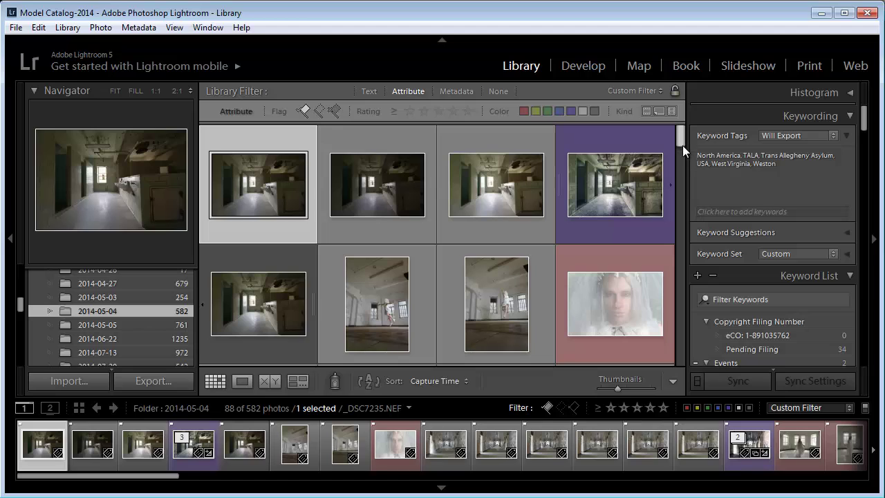
drag(683, 141, 685, 164)
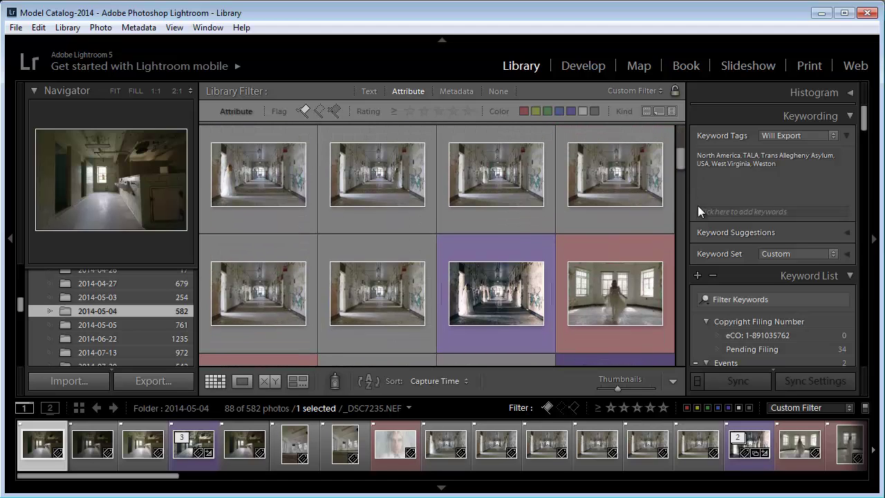
drag(616, 388, 608, 386)
scroll(587, 278, down, 2)
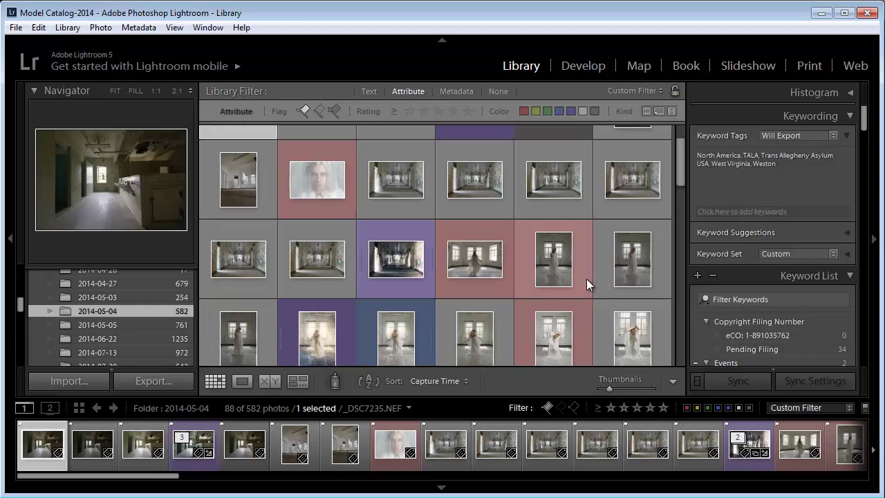
scroll(587, 278, down, 1)
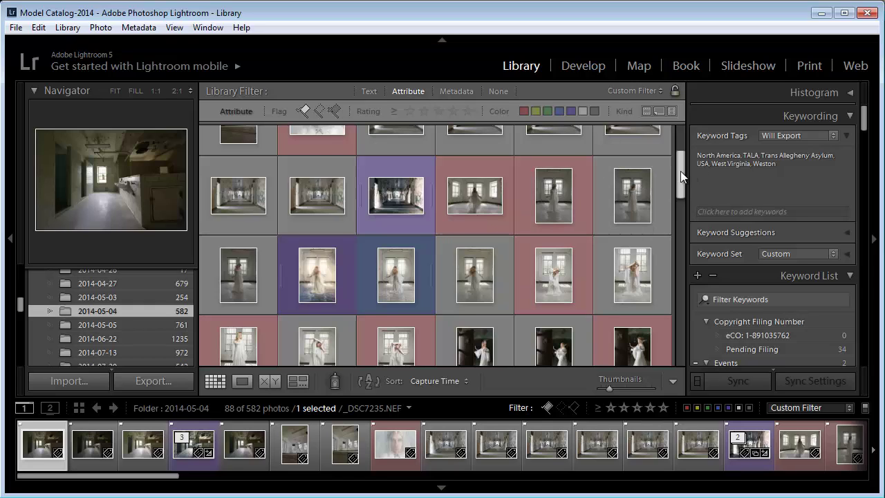
drag(680, 171, 687, 142)
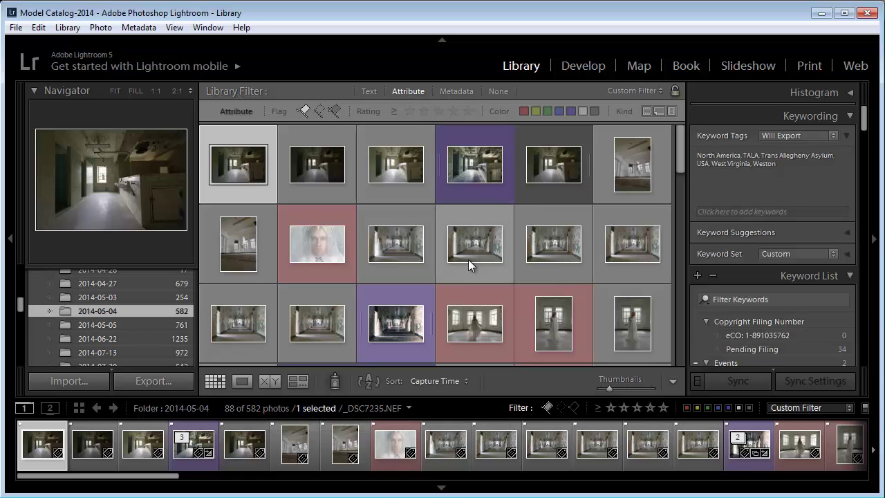
mouse_move(469, 260)
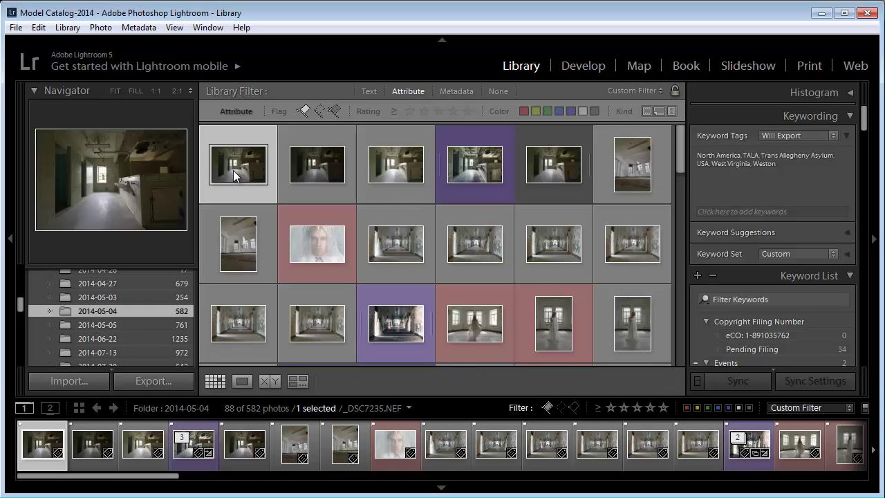
- Show the twirling dancer photo _DSC7427 in Loupe view and step through neighbouring picks
key(e)
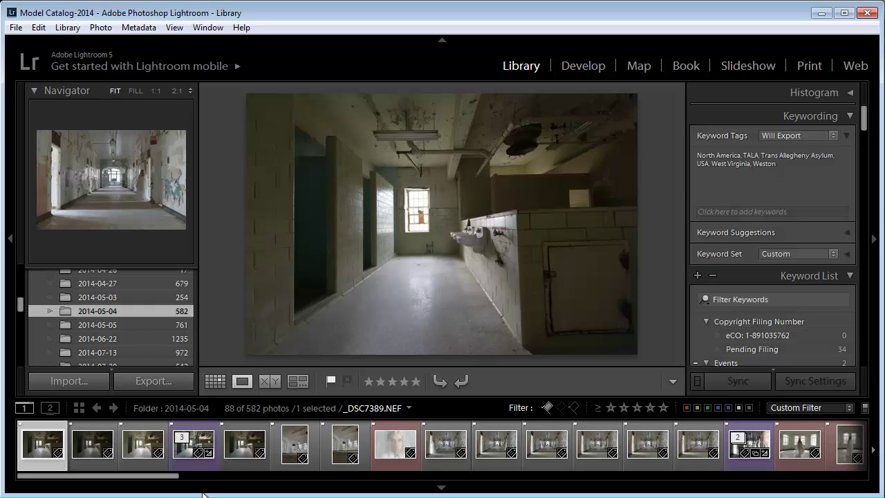
drag(174, 477, 320, 479)
click(340, 448)
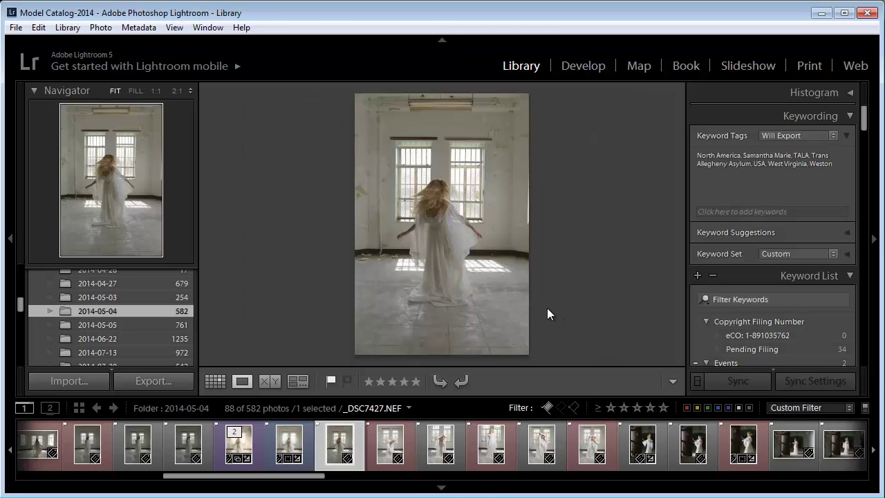
key(Right)
key(Right)
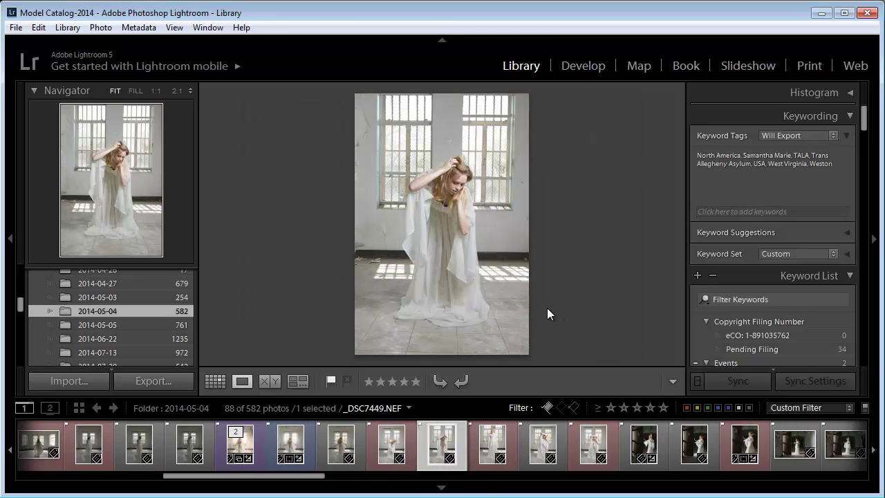
key(Right)
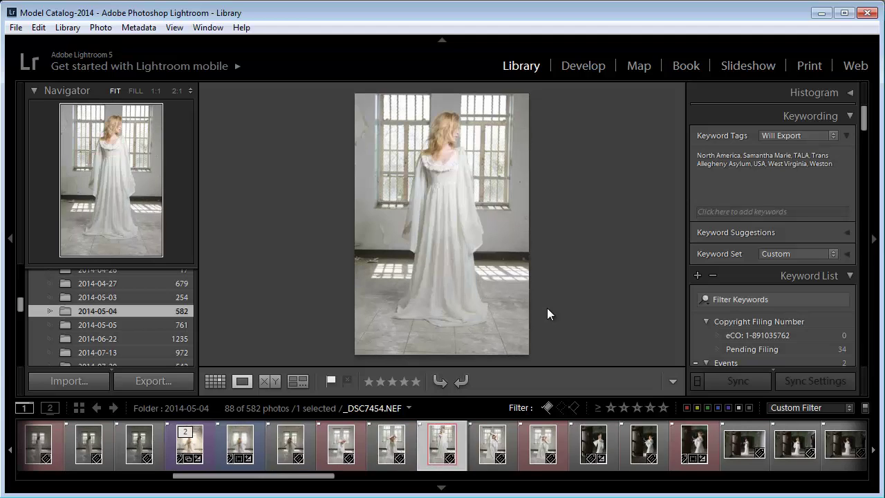
key(Right)
key(Right)
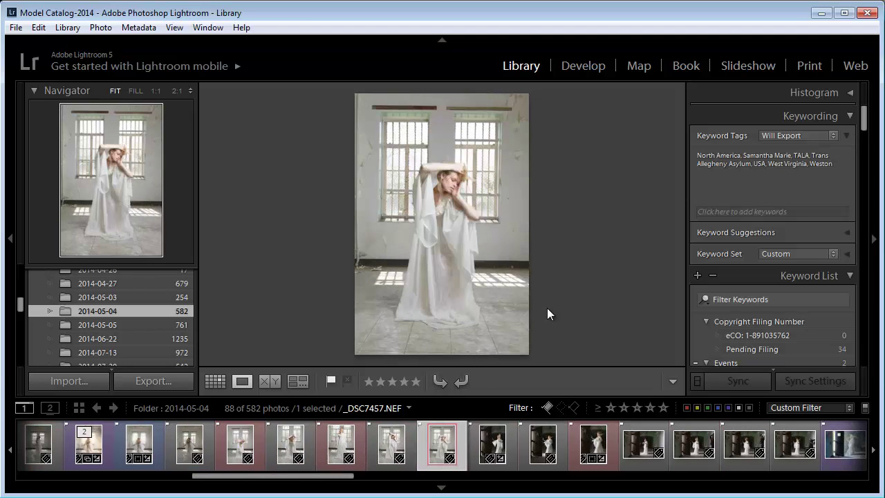
key(Left)
key(Left)
key(Left)
key(Left)
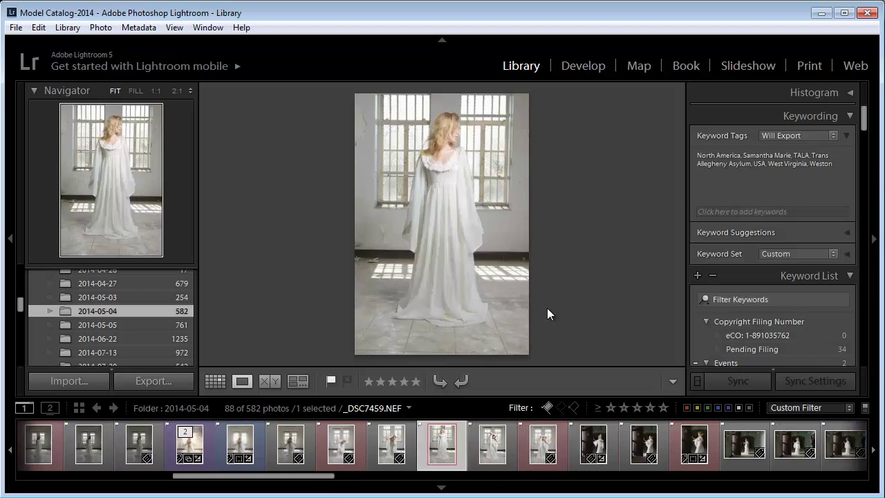
key(Left)
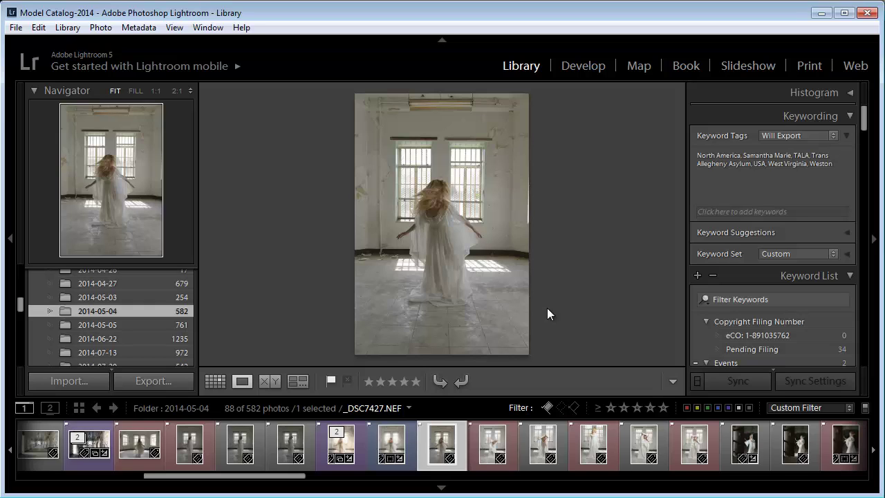
key(Right)
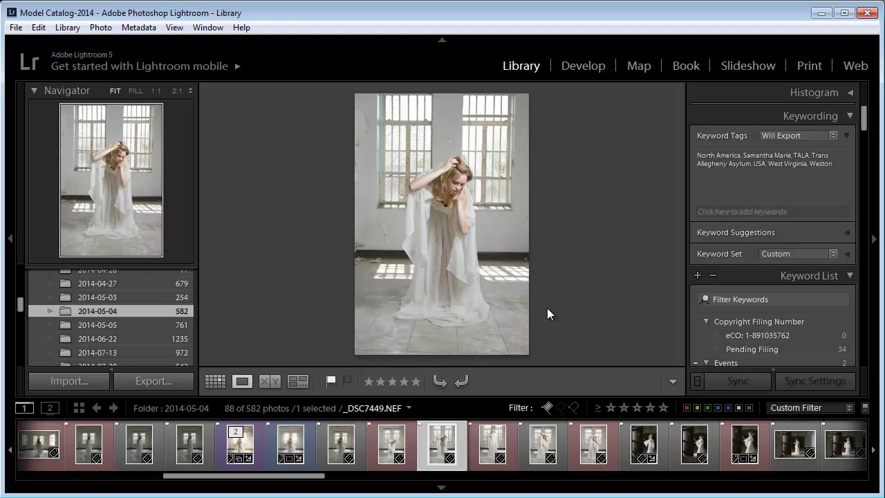
key(Left)
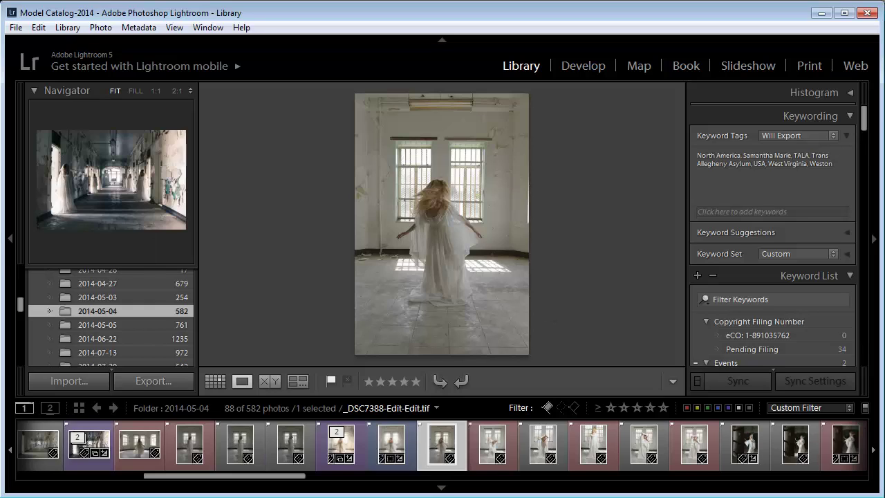
- Switch the Loupe view to the stacked _DSC7422-Edit.tif white-dress photo with the bluish floor
drag(14, 309, 12, 334)
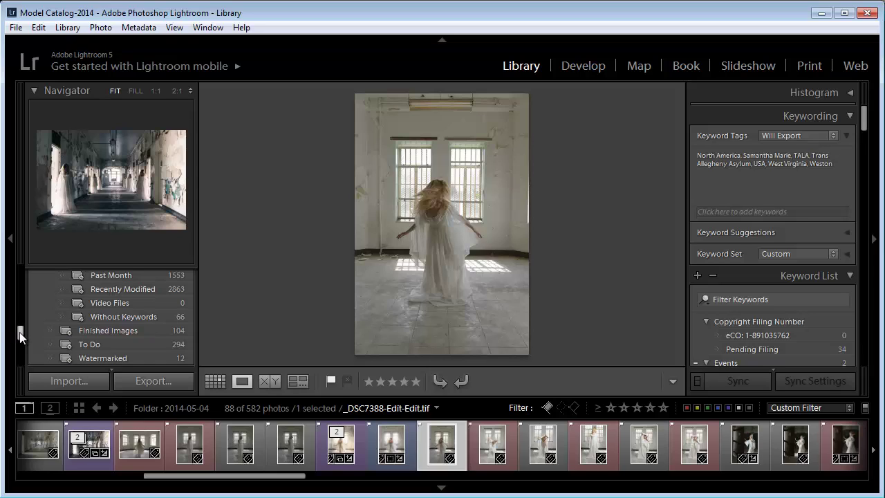
drag(20, 332, 21, 303)
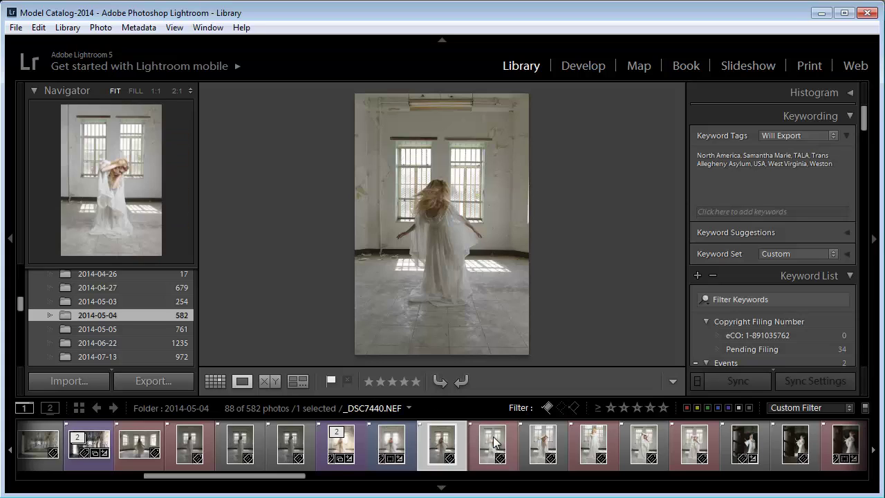
click(605, 440)
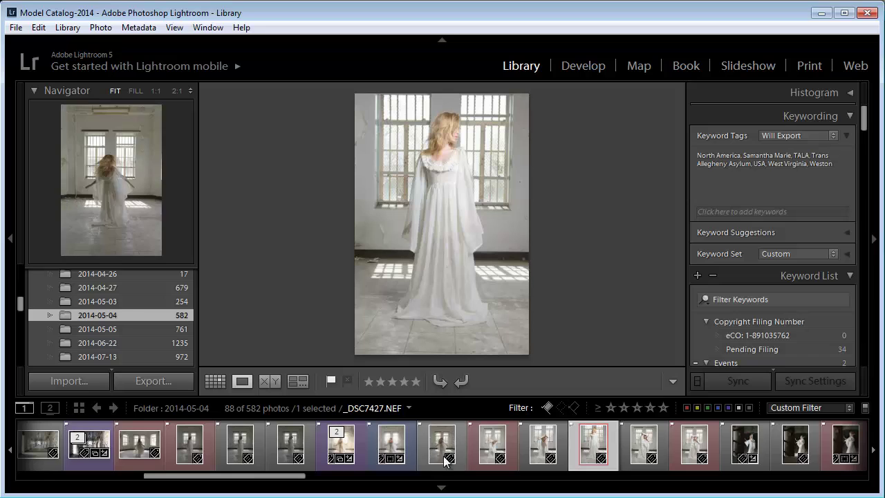
click(338, 448)
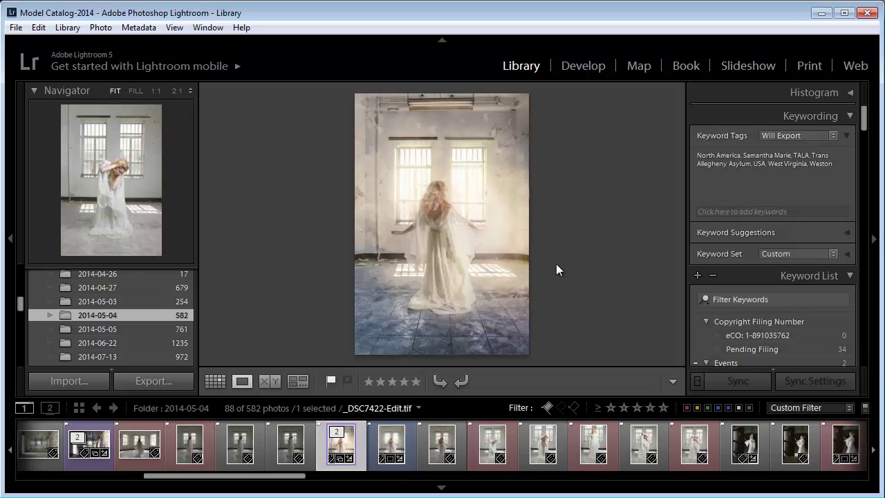
click(391, 448)
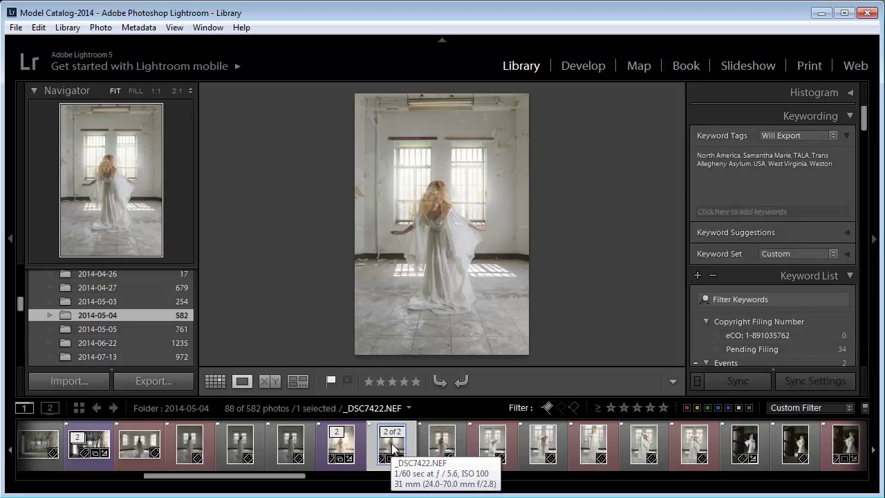
right_click(393, 448)
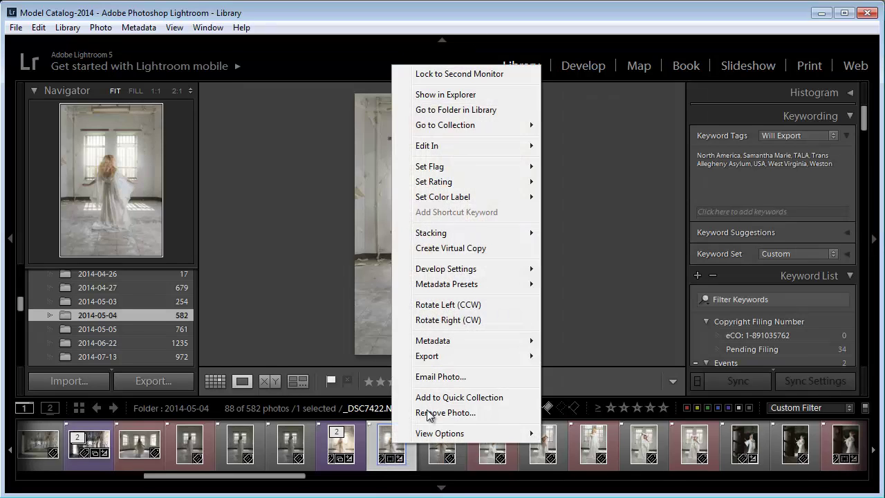
mouse_move(442, 197)
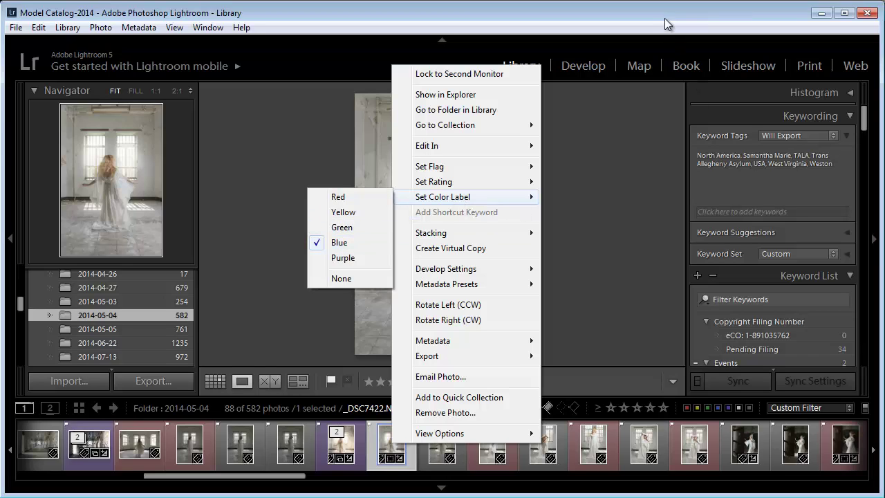
click(671, 167)
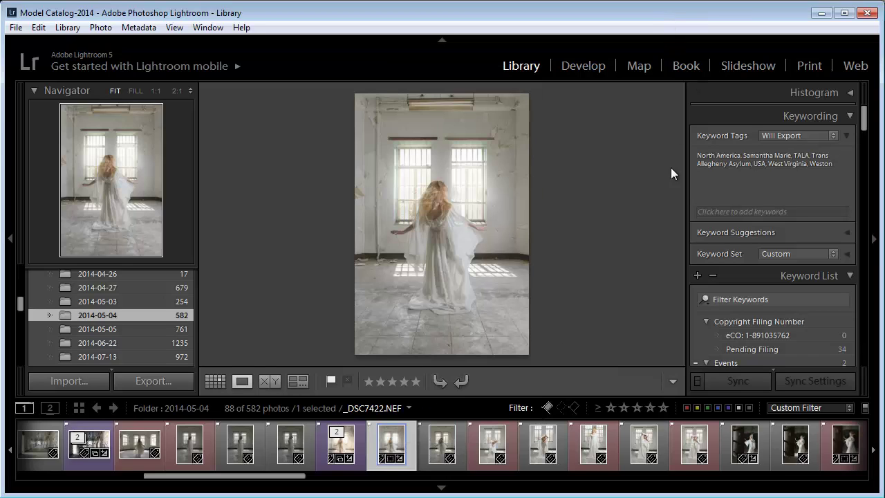
click(341, 450)
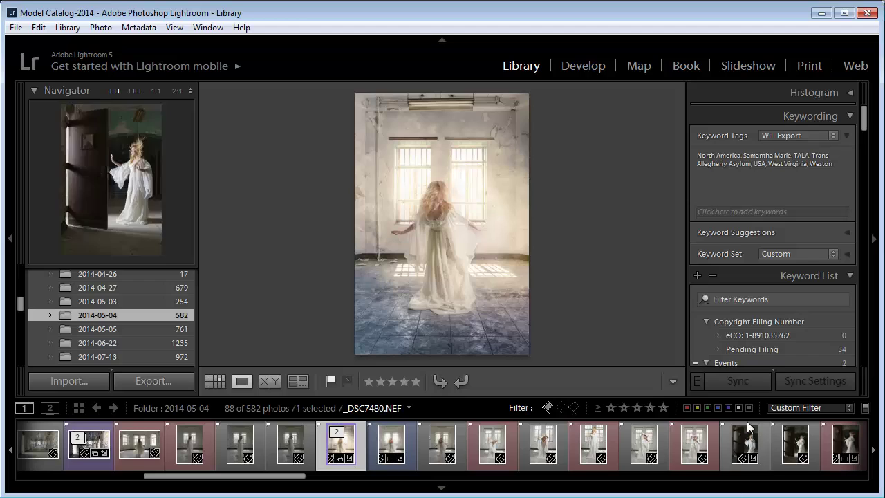
- Filter folder 2014-05-05 to photos labelled green or purple
click(707, 409)
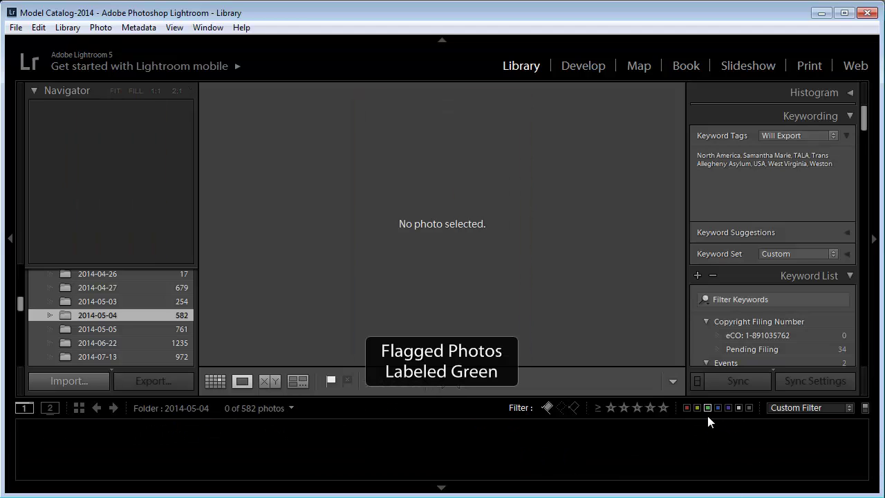
click(172, 327)
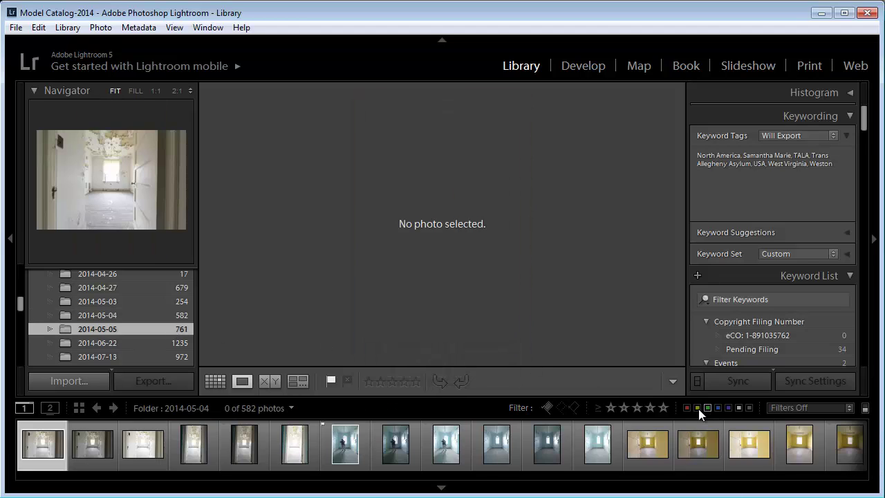
click(707, 407)
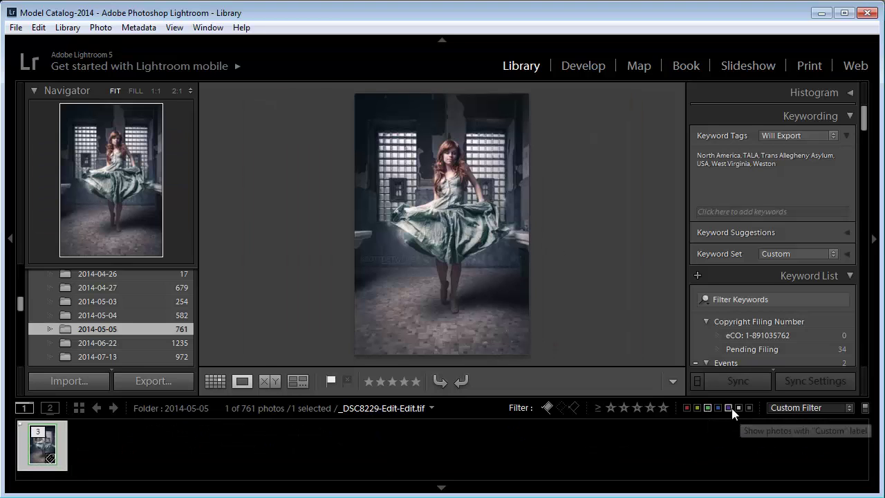
click(729, 407)
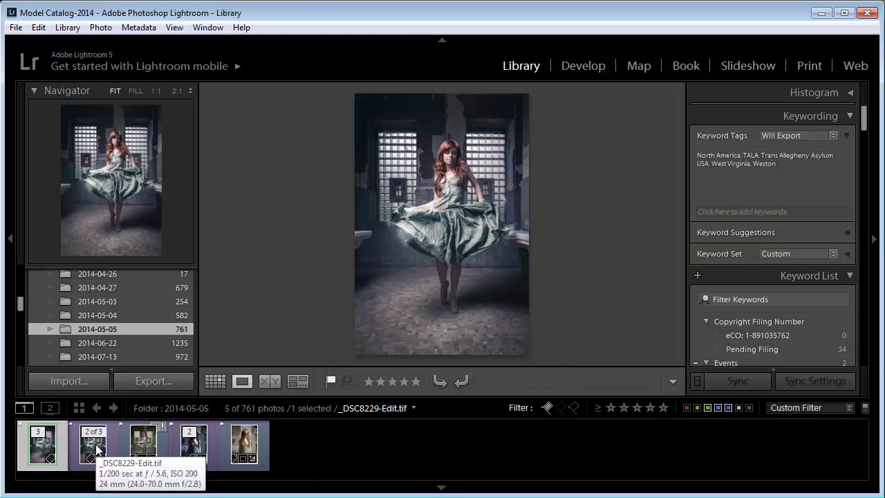
- Inspect _DSC8229.NEF at 1:1, then select the edited _DSC8229-Edit.tif version
click(97, 448)
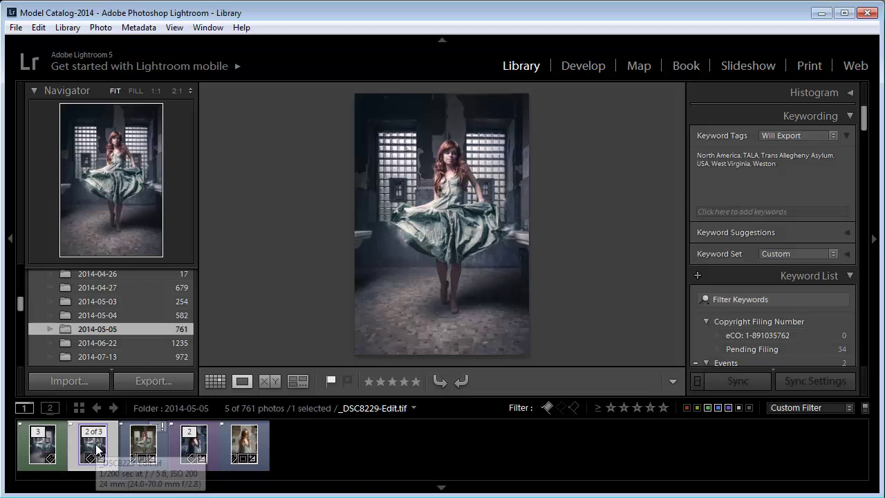
click(47, 446)
click(402, 263)
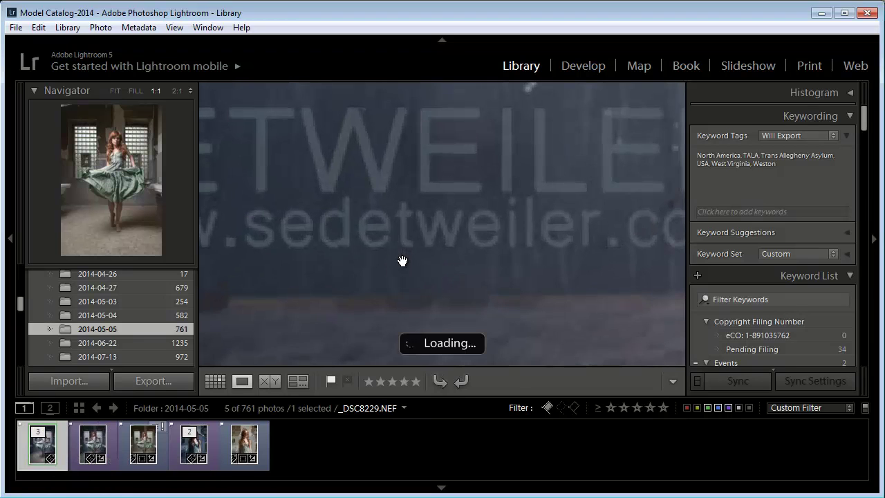
drag(402, 261, 461, 219)
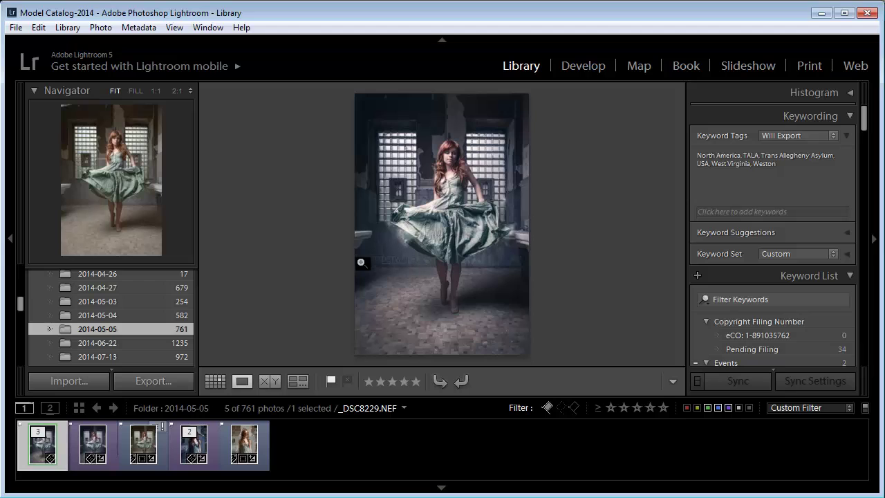
click(104, 444)
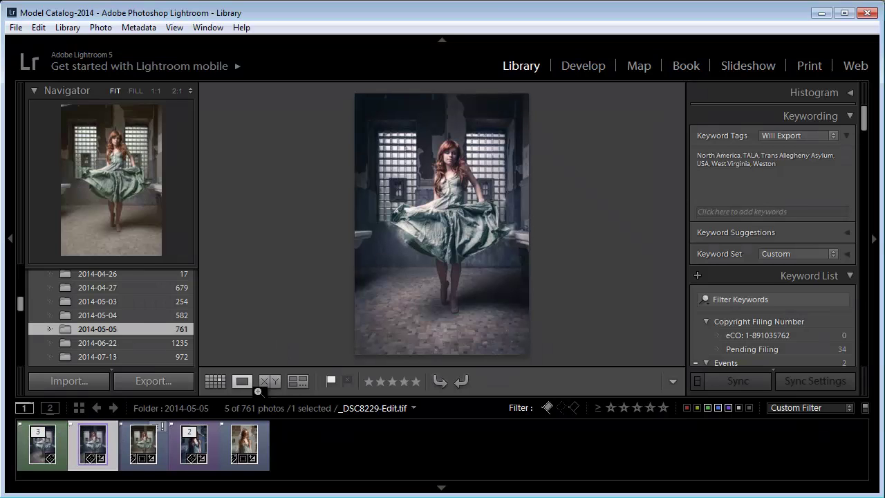
click(144, 444)
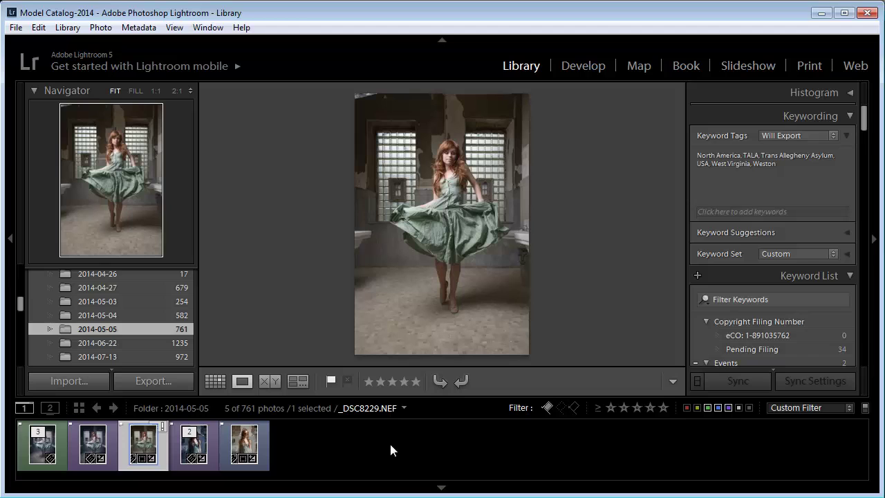
click(95, 451)
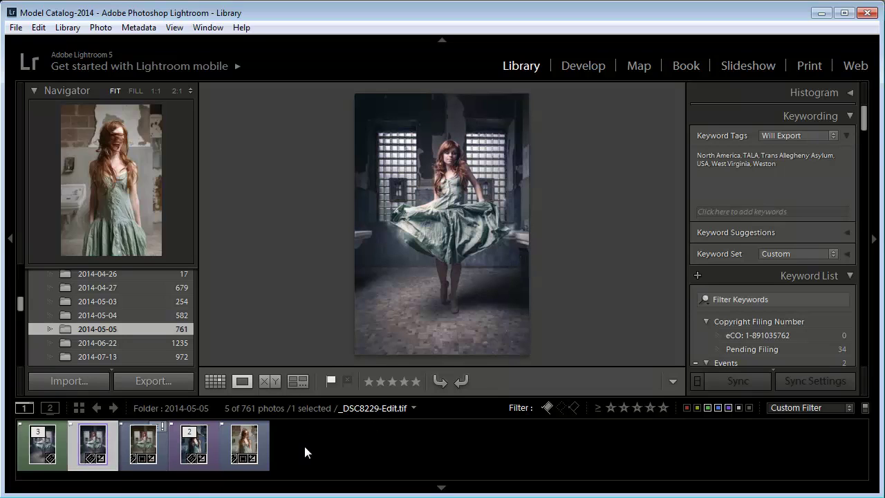
right_click(99, 453)
click(363, 454)
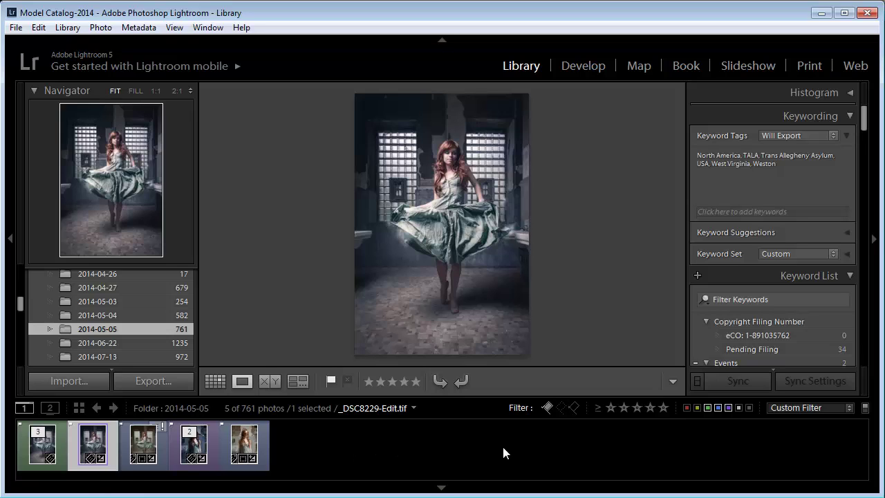
- Remove the green and purple label filters and view the 69 flagged photos in Grid view
click(720, 407)
click(553, 409)
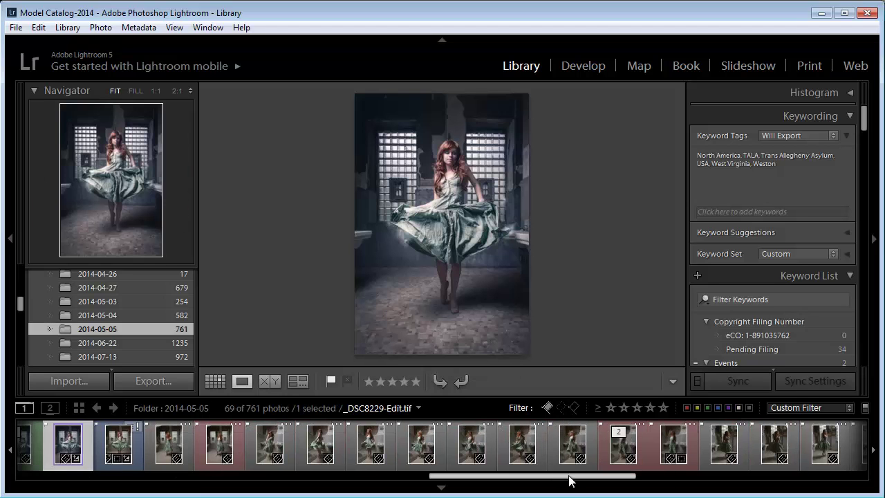
drag(570, 481, 555, 482)
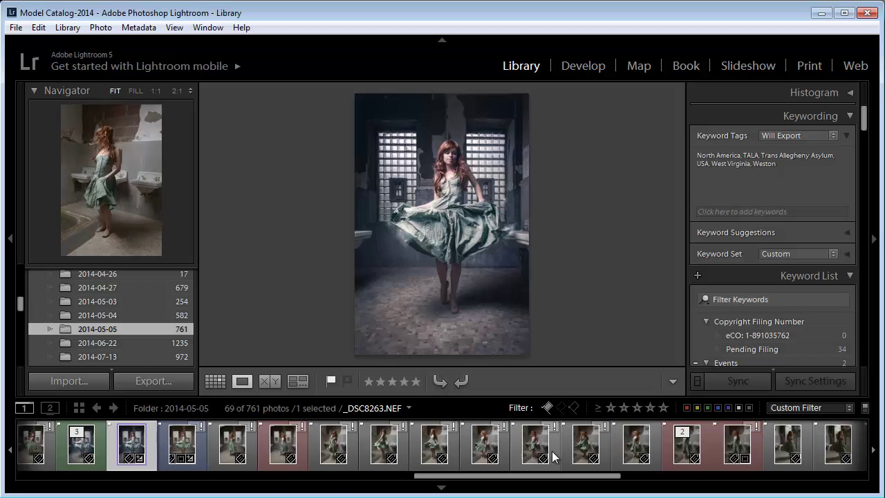
mouse_move(608, 480)
mouse_down()
mouse_move(579, 486)
mouse_move(696, 482)
mouse_move(609, 494)
mouse_up()
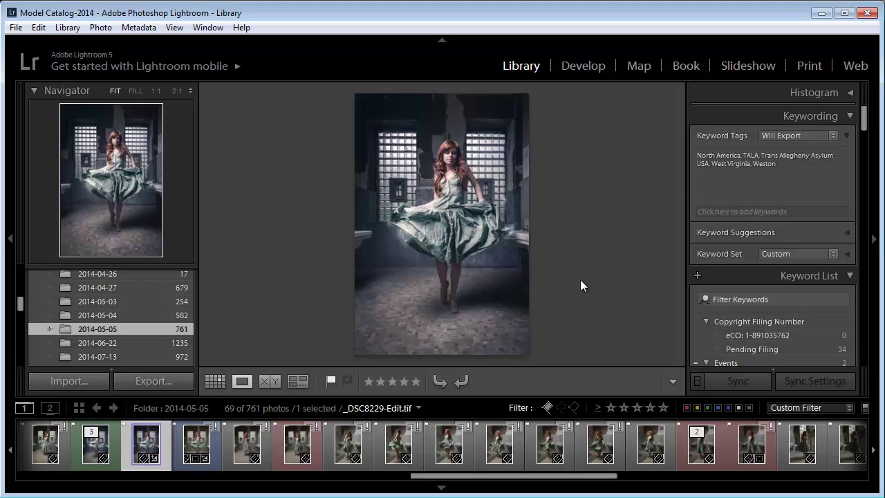
click(215, 381)
drag(682, 210, 690, 162)
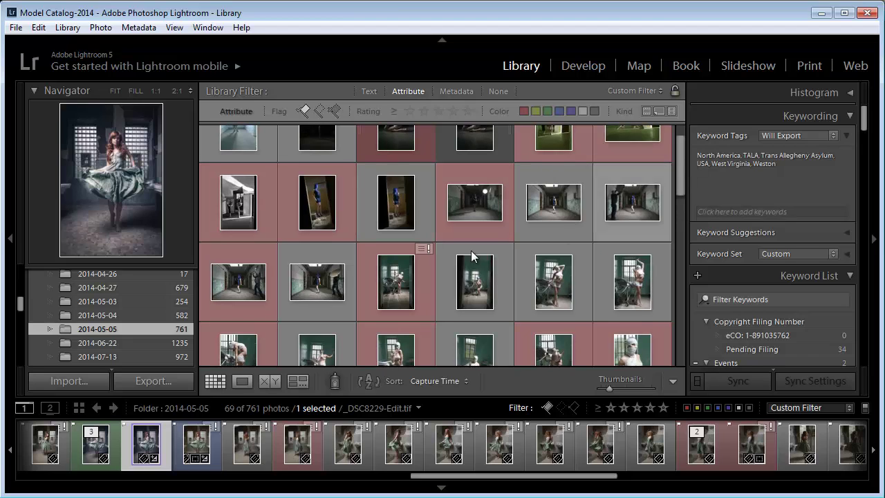
- Set No Filter to show all 761 photos and Shift-select a range of 345
click(408, 277)
scroll(537, 264, down, 10)
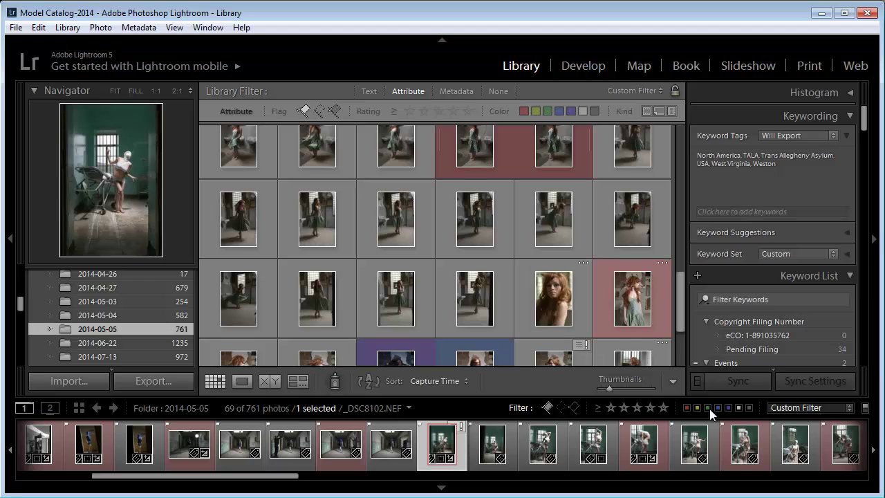
click(549, 406)
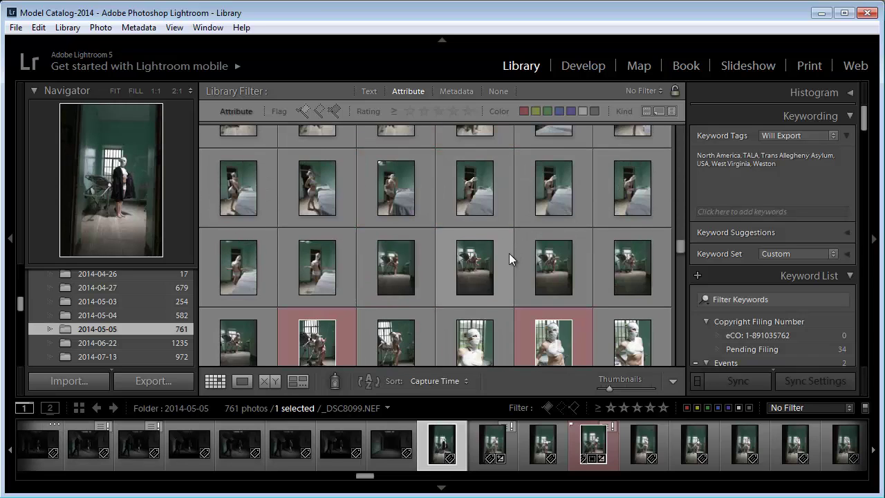
scroll(510, 252, down, 3)
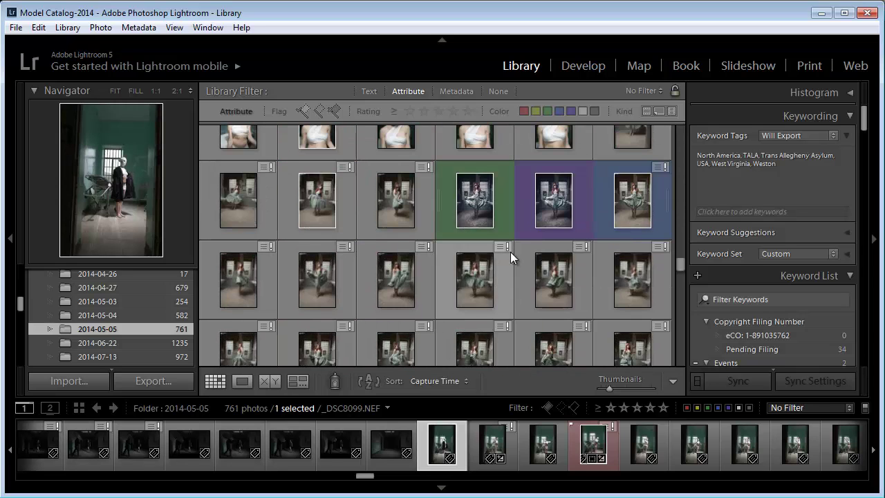
scroll(464, 273, down, 3)
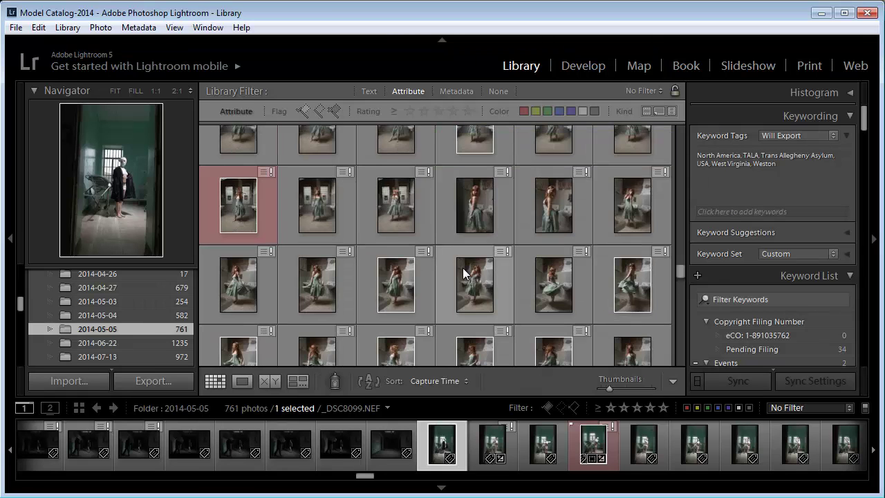
scroll(466, 269, down, 5)
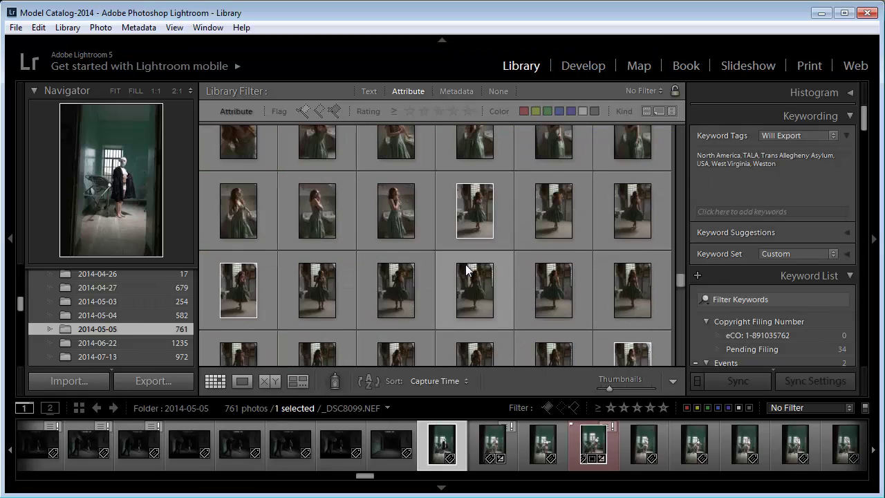
scroll(466, 270, down, 3)
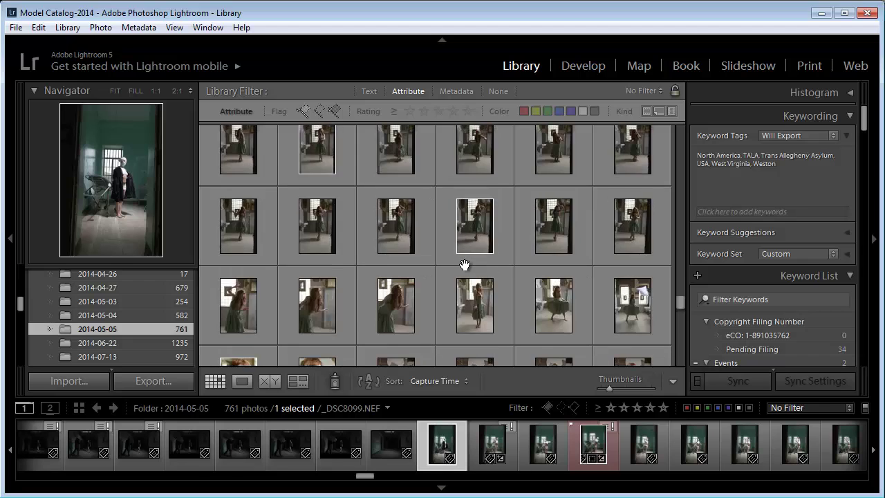
scroll(466, 265, down, 8)
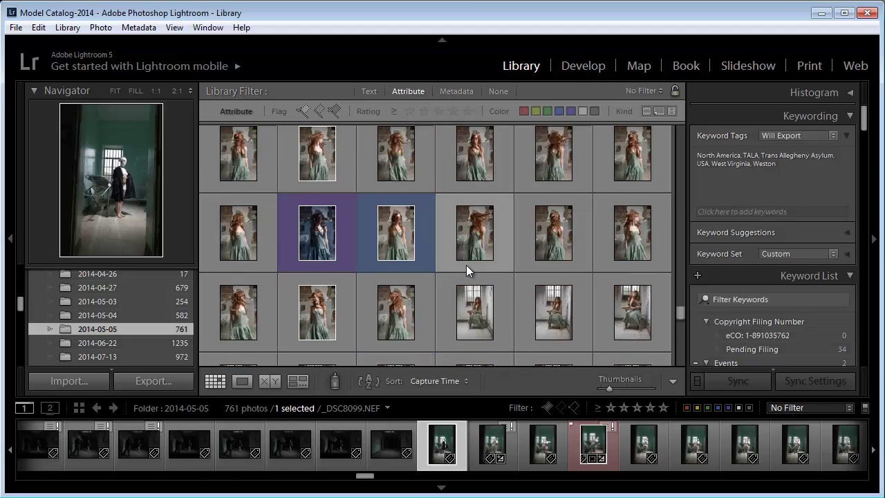
scroll(468, 265, down, 3)
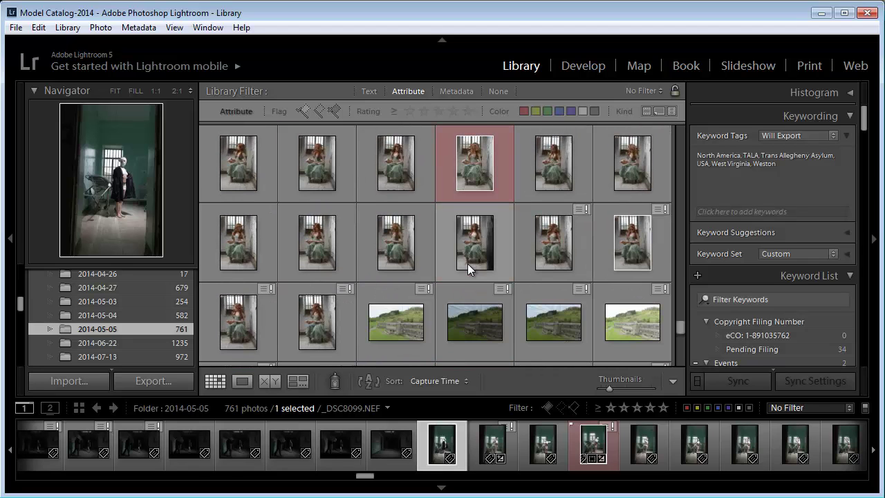
shift+click(329, 325)
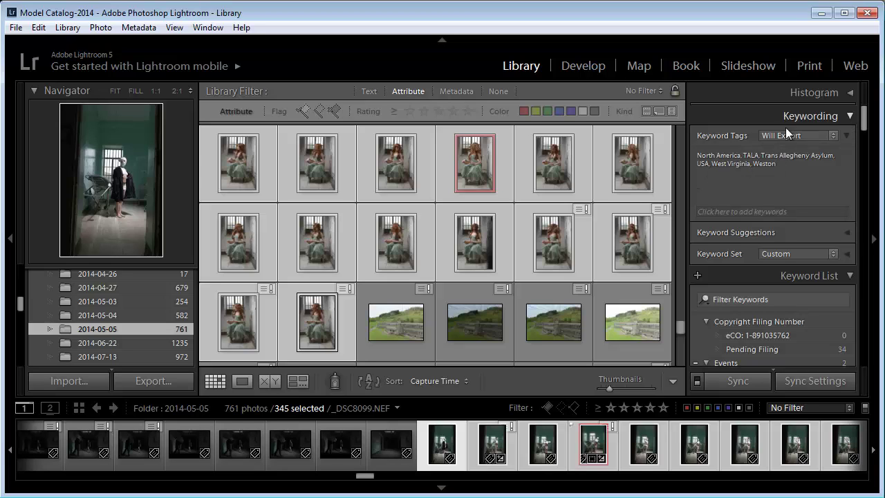
drag(865, 127, 867, 157)
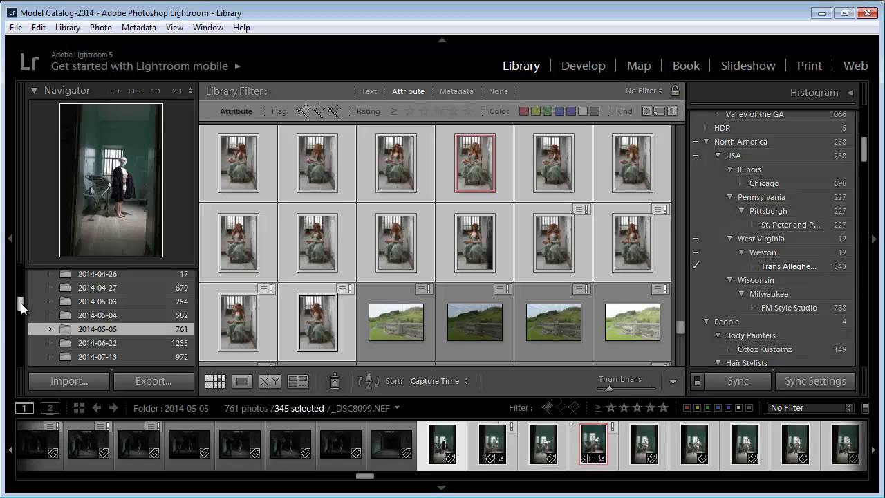
mouse_move(21, 304)
mouse_down()
mouse_move(21, 330)
mouse_move(20, 310)
mouse_up()
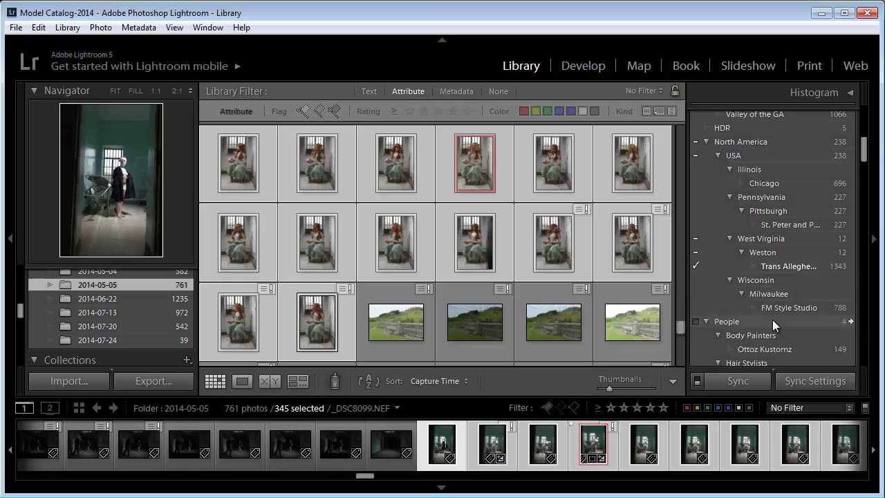
scroll(783, 260, down, 3)
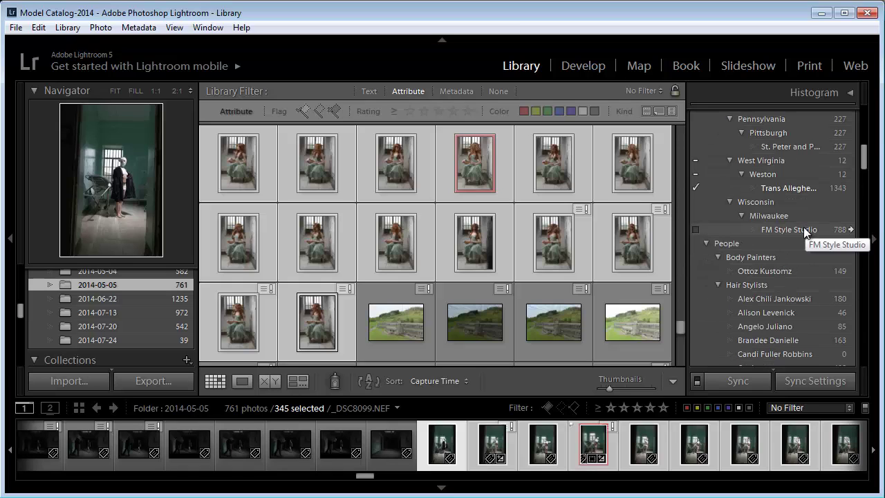
scroll(779, 235, down, 3)
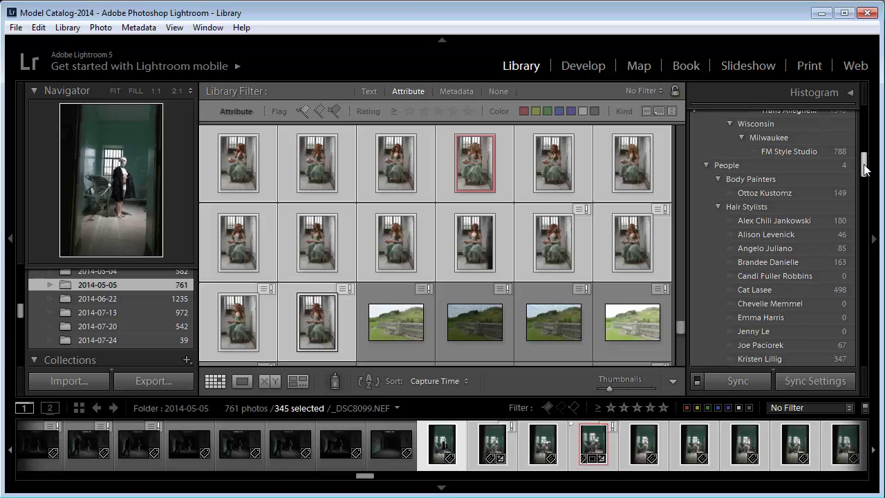
drag(865, 170, 866, 179)
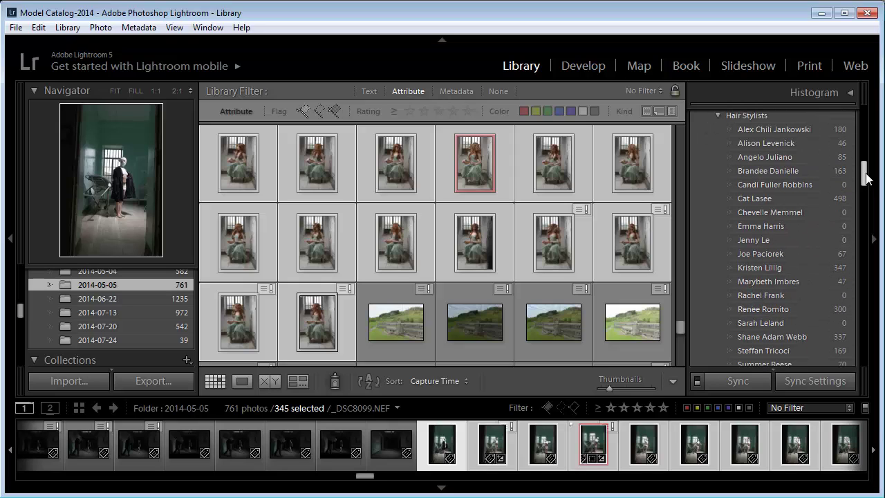
mouse_move(865, 179)
mouse_down()
mouse_move(866, 186)
mouse_move(871, 168)
mouse_up()
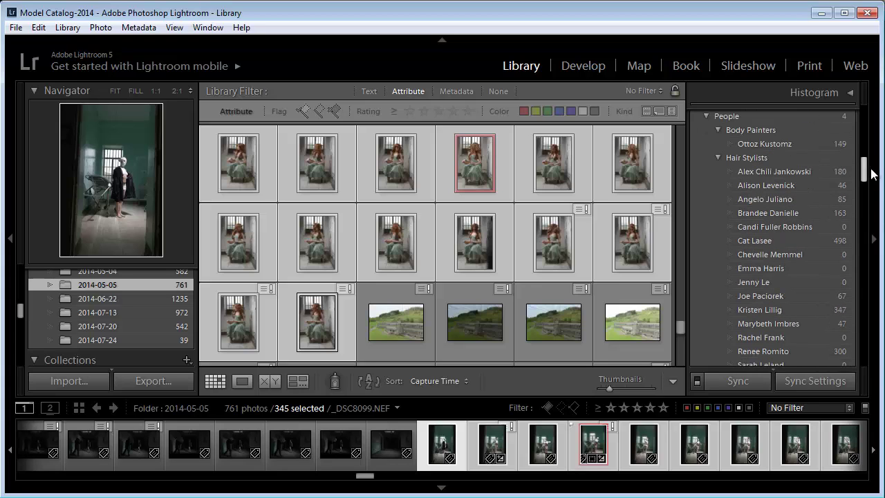
scroll(791, 255, down, 5)
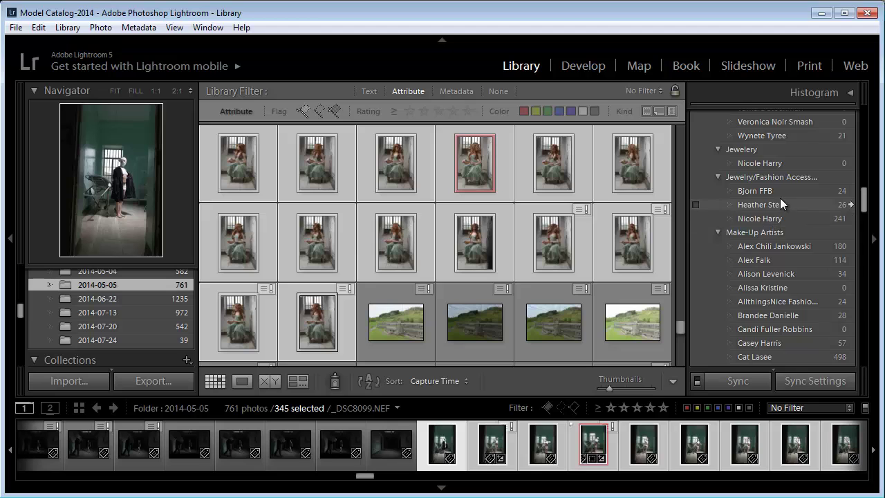
scroll(787, 203, down, 10)
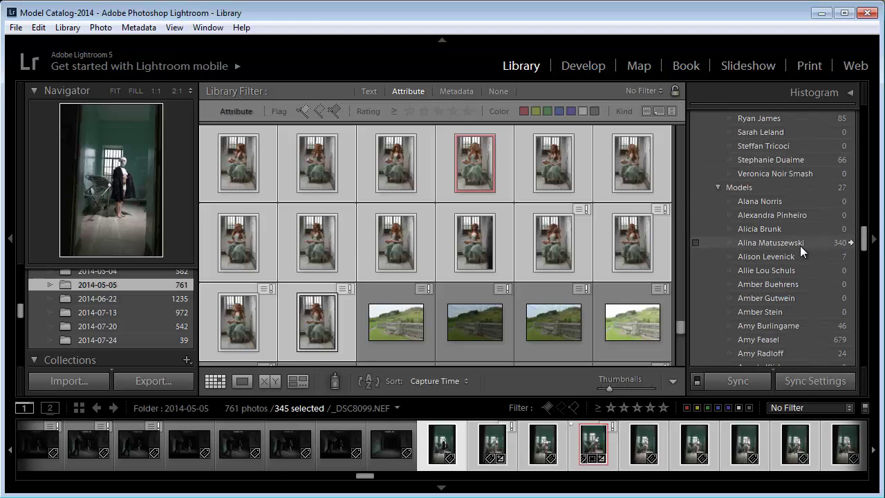
scroll(800, 249, down, 15)
scroll(800, 261, down, 15)
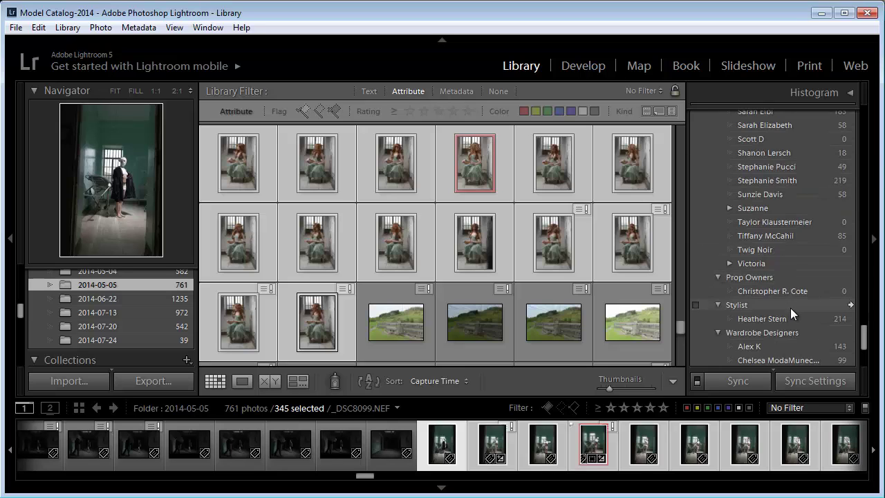
scroll(791, 307, down, 10)
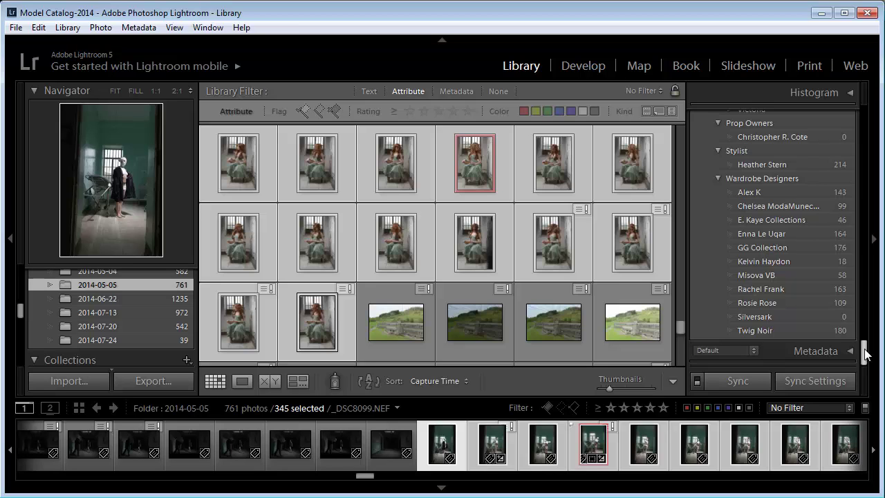
drag(867, 354, 867, 322)
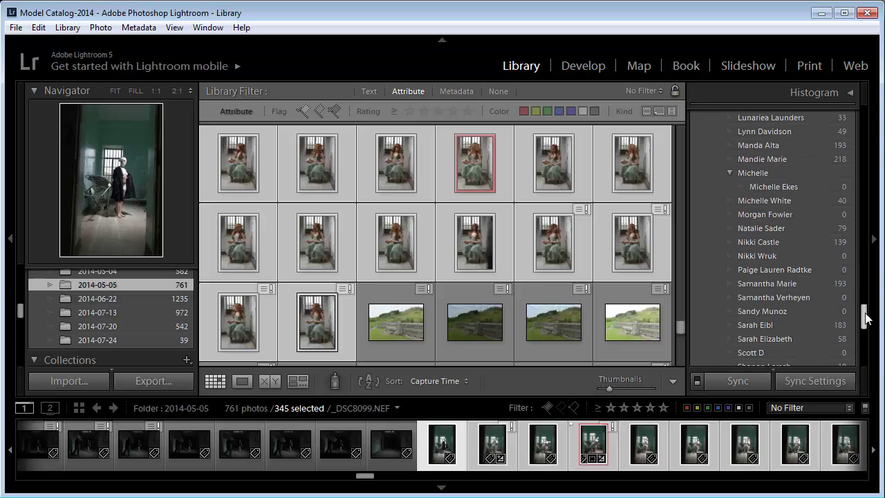
- Apply the model's name keyword, prefix its synonym with 'Model > ', and disable Export Containing Keywords
click(696, 291)
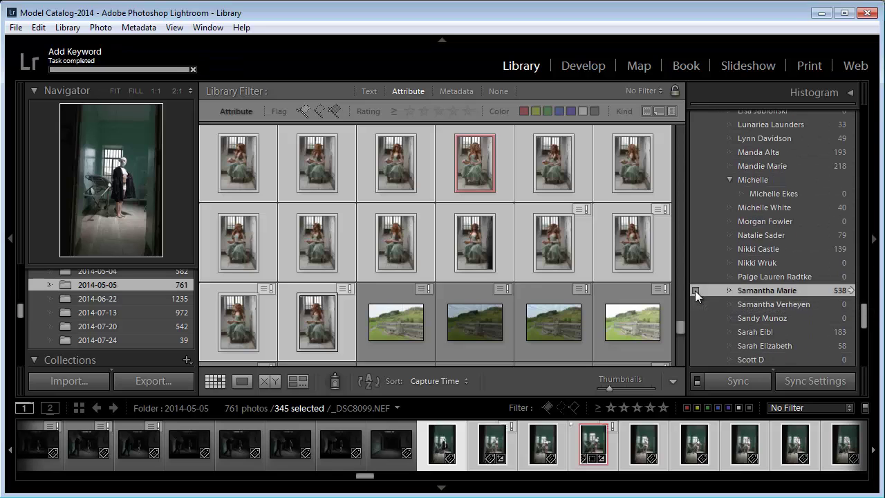
double_click(768, 290)
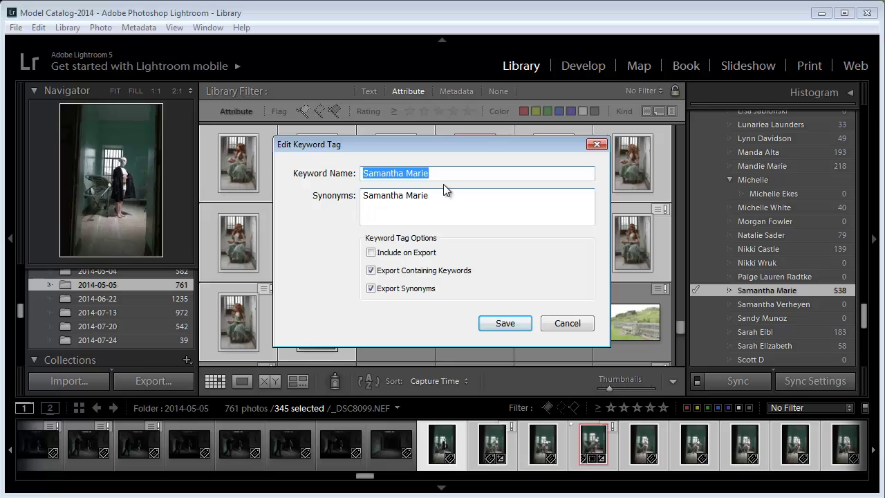
key(Tab)
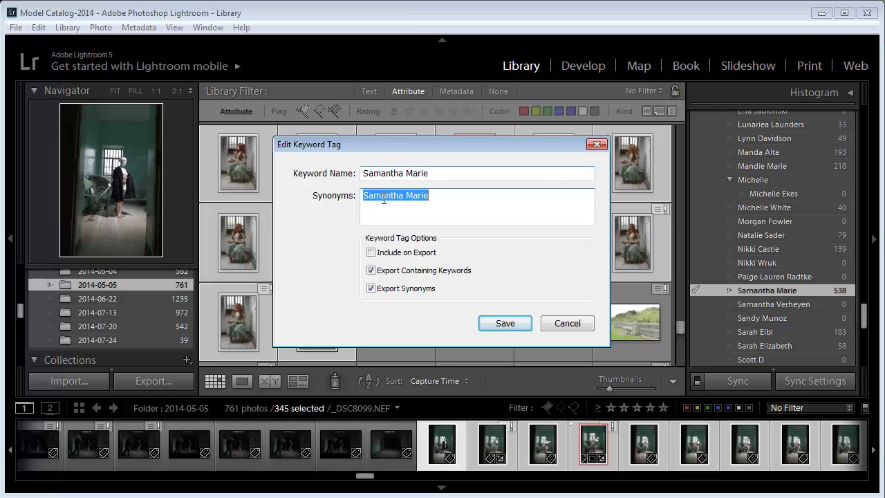
key(Left)
text(Model >)
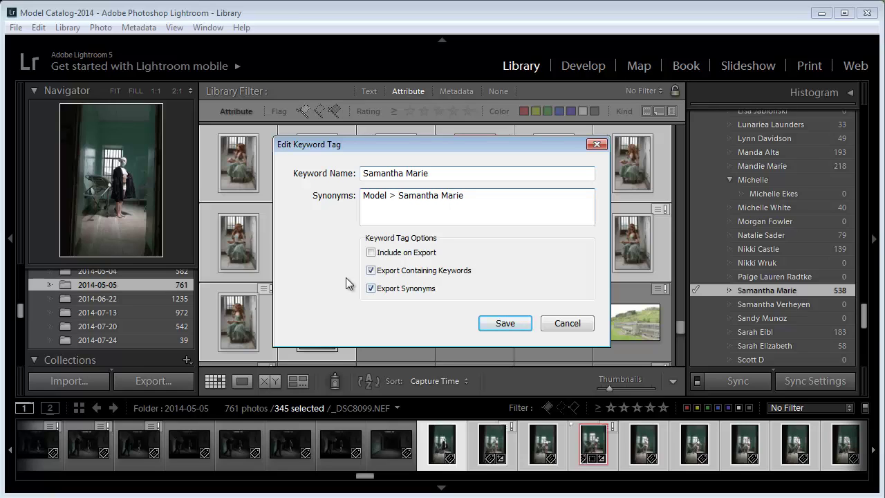
click(371, 270)
drag(478, 193, 353, 196)
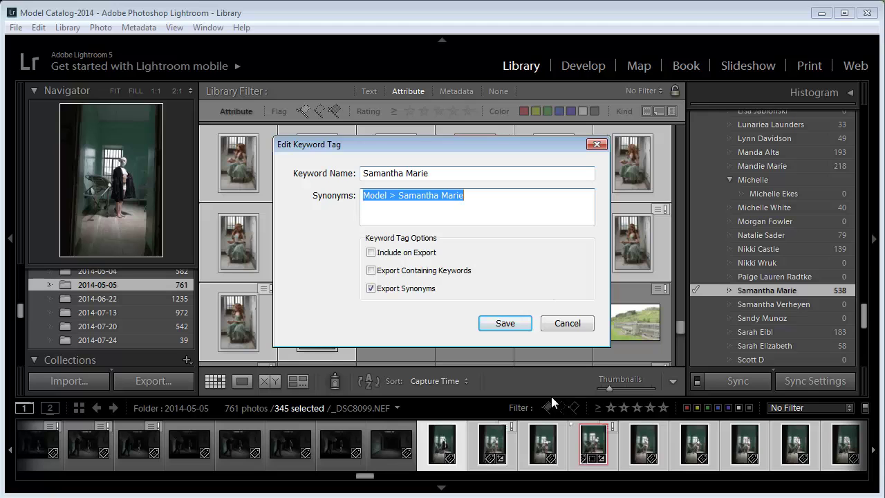
click(515, 324)
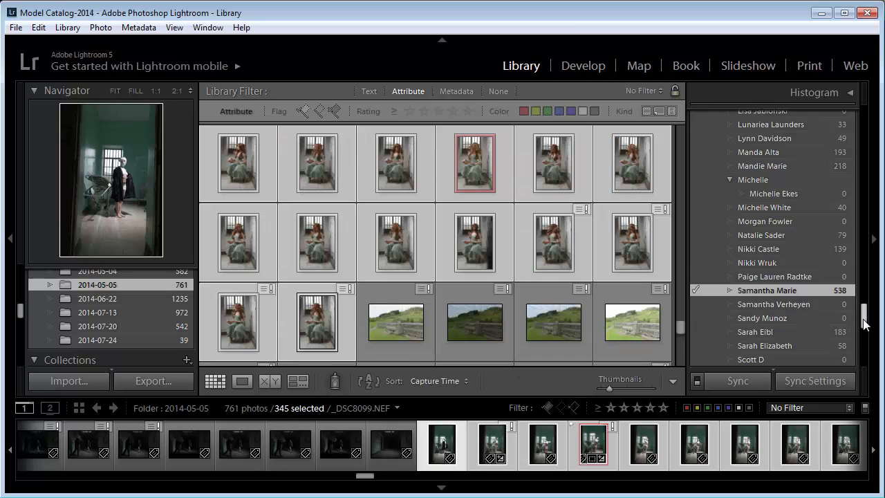
- Apply the wardrobe designer's keyword and check its 'Wardrobe Designer >' synonym without changing it
drag(864, 324, 868, 365)
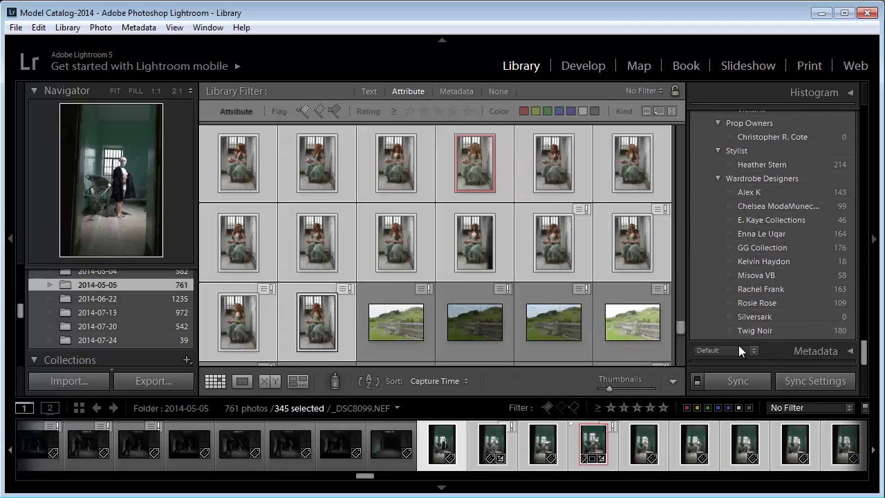
click(695, 330)
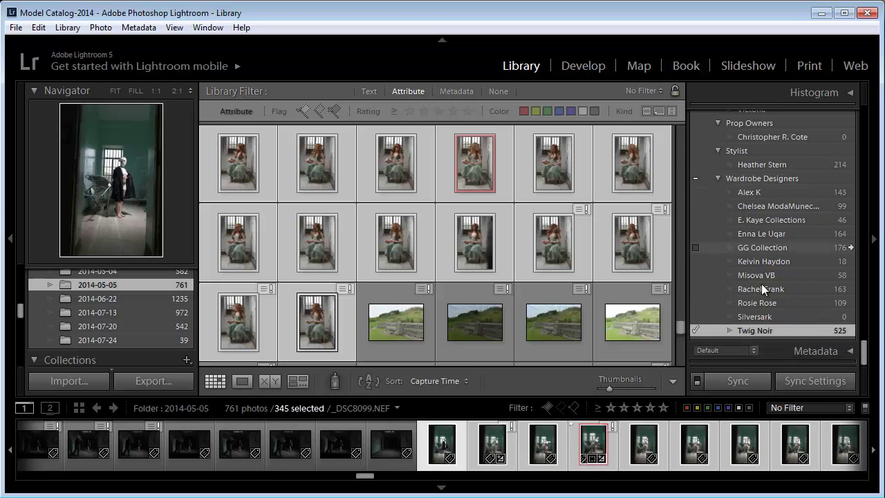
double_click(764, 328)
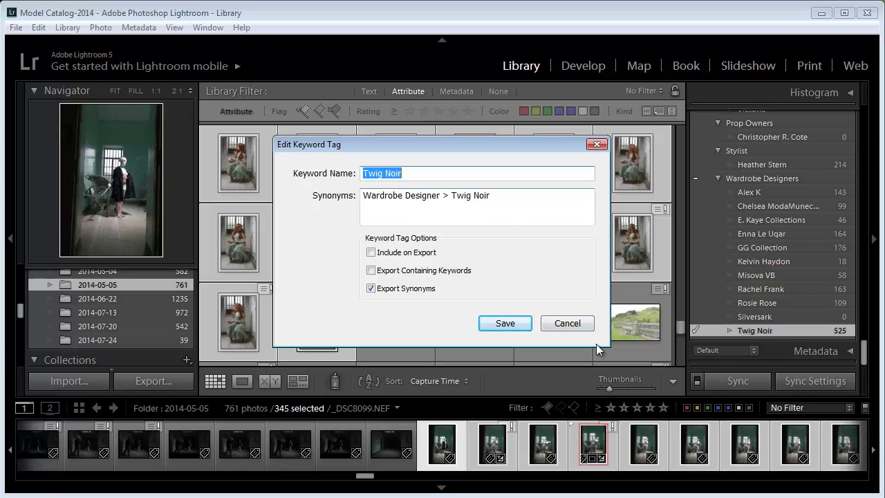
click(569, 325)
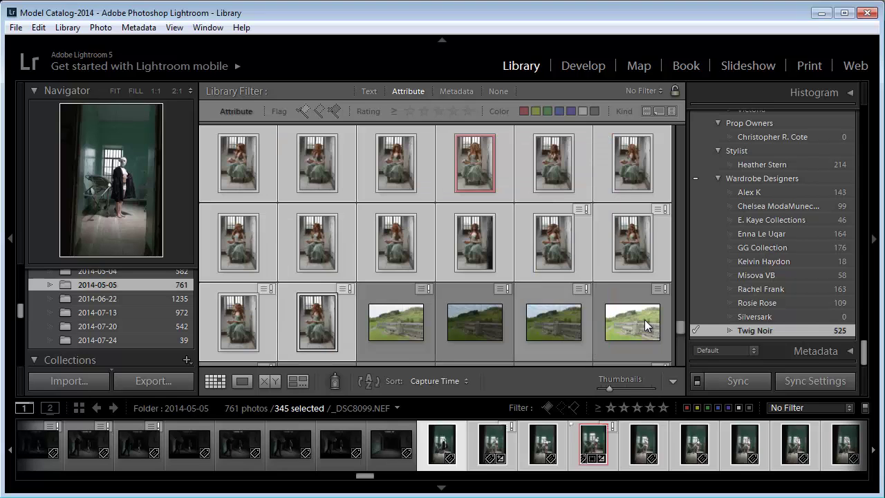
- Select the seated-woman portrait _DSC8439.NEF to show its Model and Wardrobe Designer > Twig Noir keywords
mouse_move(864, 352)
mouse_down()
mouse_move(874, 166)
mouse_move(865, 110)
mouse_up()
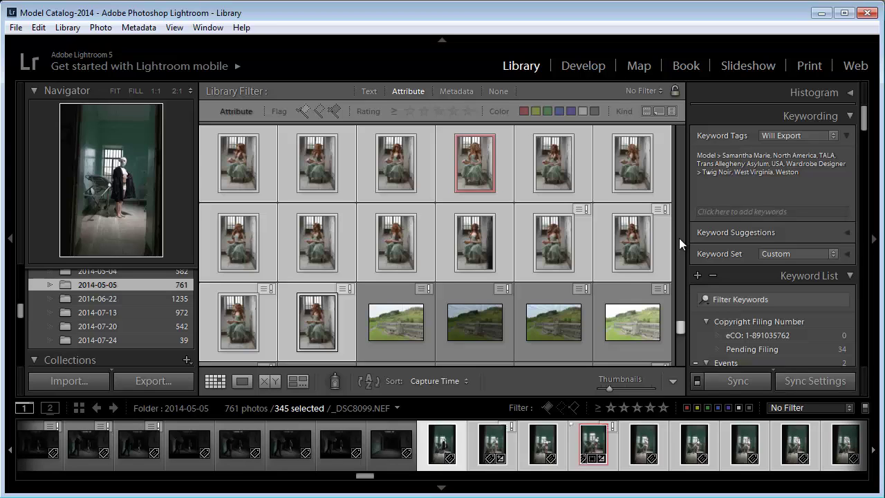
click(294, 326)
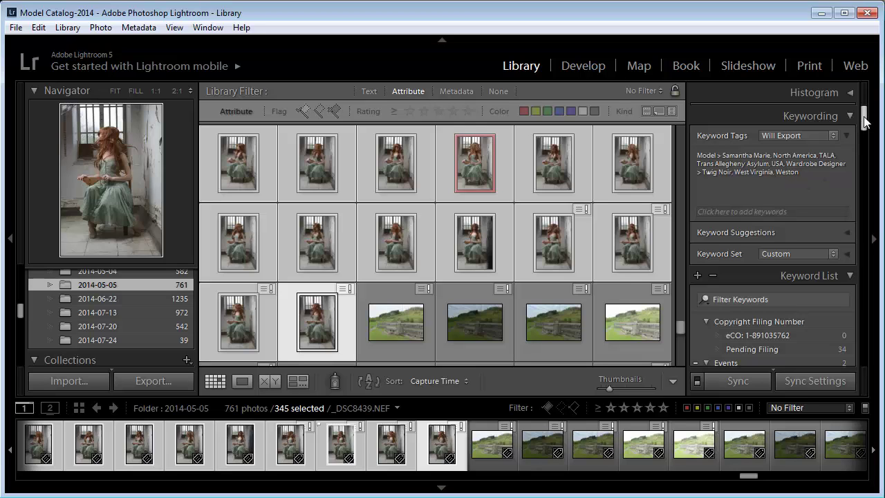
drag(864, 123, 867, 215)
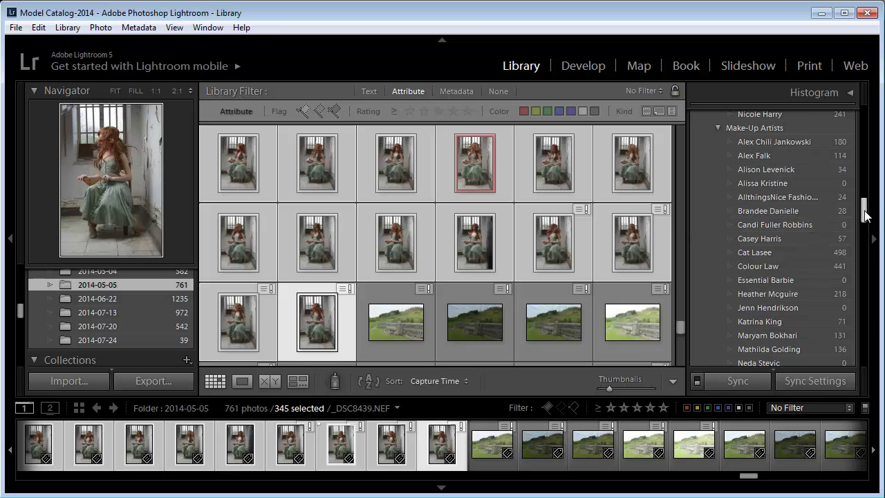
drag(867, 215, 871, 209)
scroll(870, 209, down, 3)
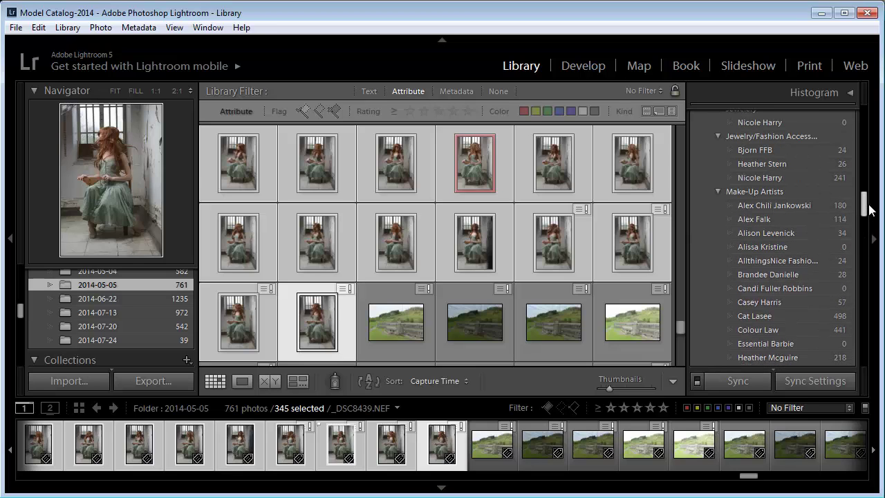
drag(870, 213, 866, 134)
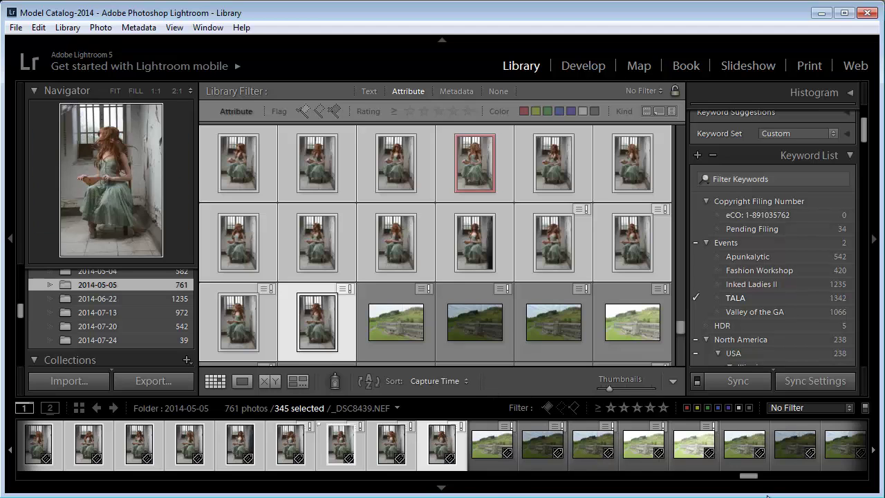
drag(749, 482, 10, 486)
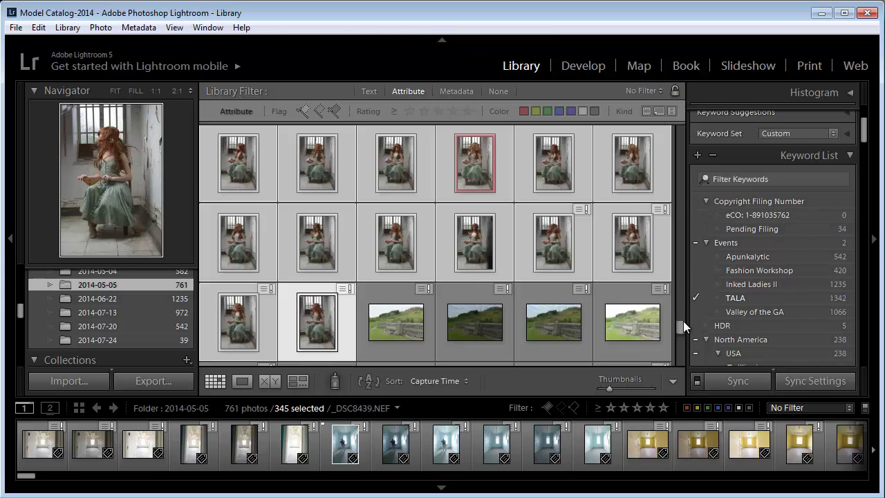
- Select the green landscape _DSC8456_HDR.tif and filter All Photographs by HDR, showing 5 of 7392
drag(682, 328, 682, 335)
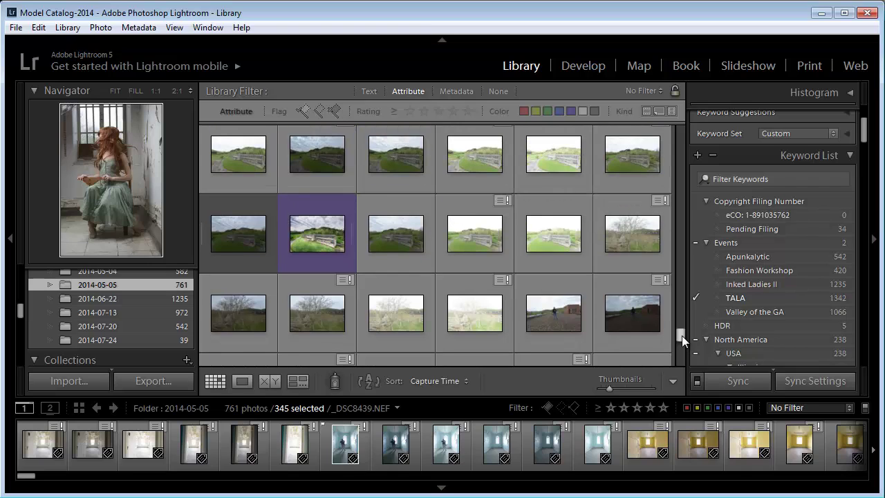
click(321, 234)
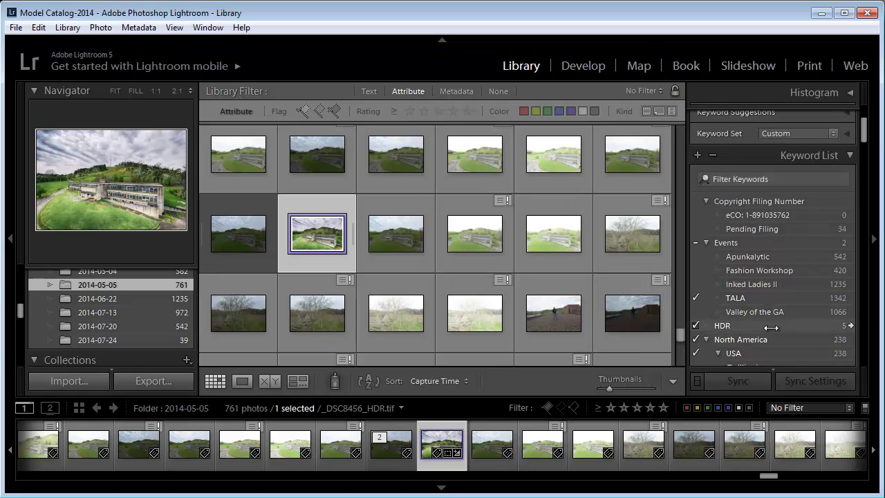
click(850, 326)
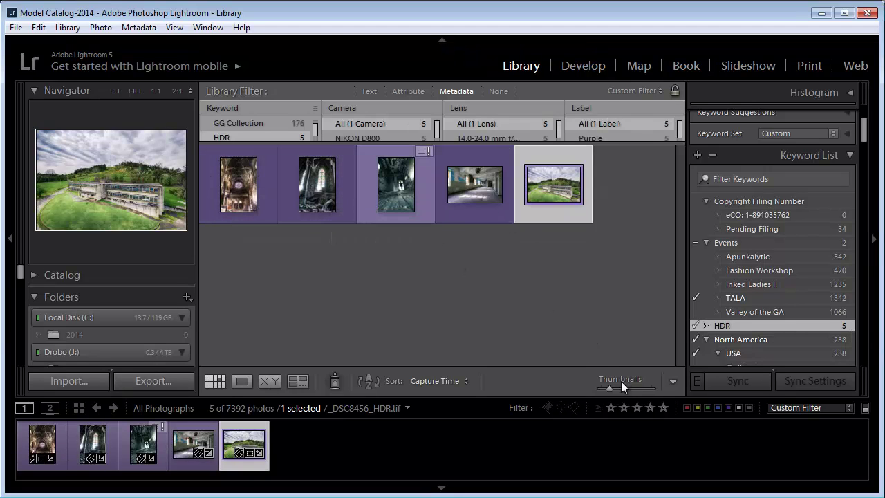
- Enlarge thumbnails, deselect the HDR photo, and switch the catalog filter to TALA (1342 photos)
drag(611, 387, 613, 387)
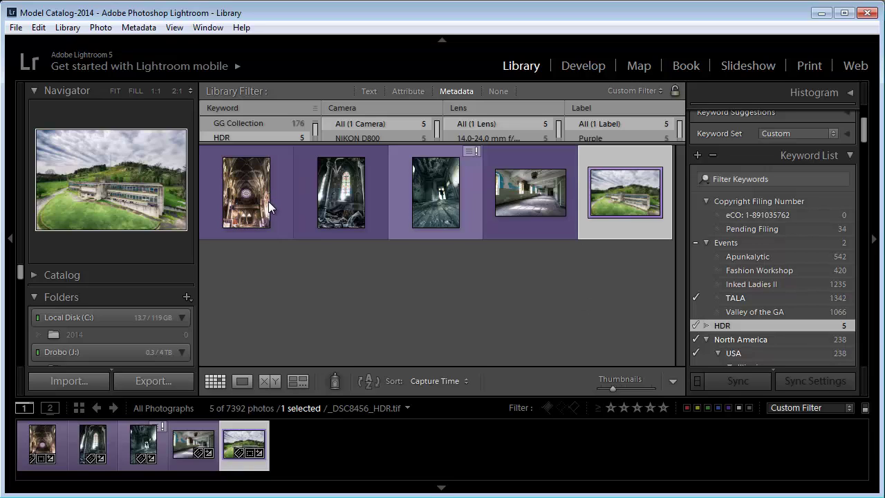
click(455, 262)
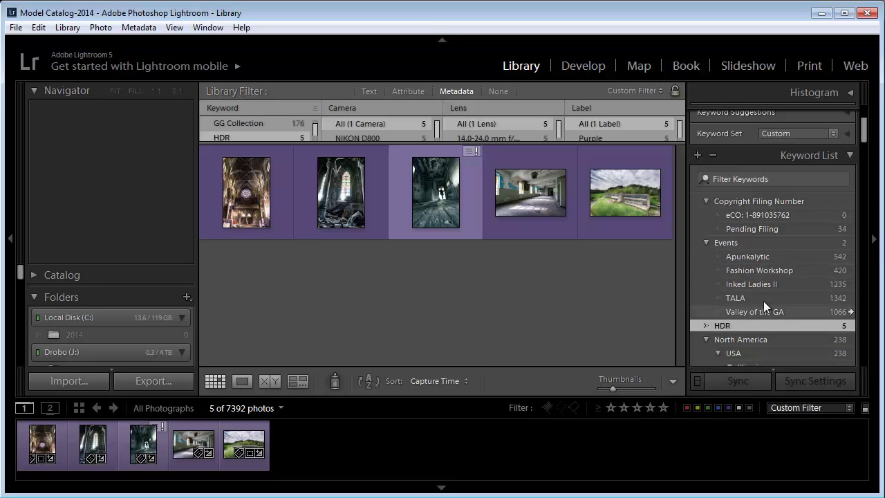
click(850, 298)
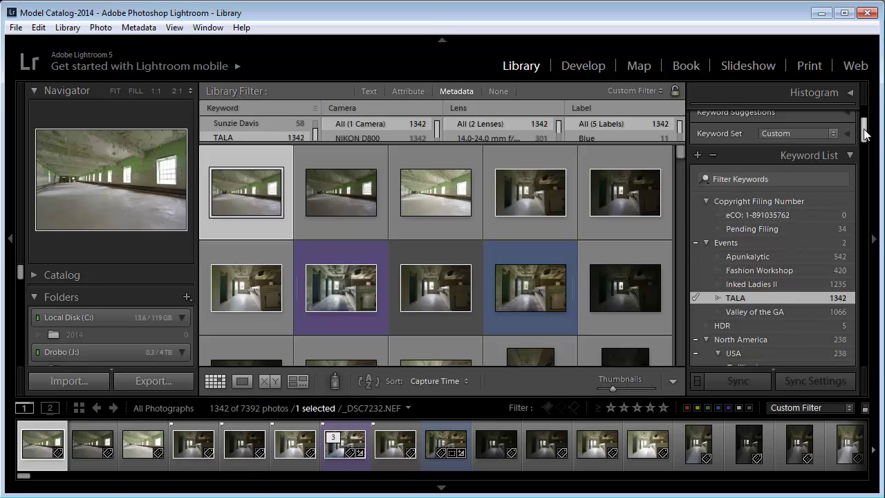
- Reveal _DSC7232.NEF's keywords: North America, TALA, Trans Allegheny Asylum, USA, West Virginia, Weston
drag(867, 136, 869, 121)
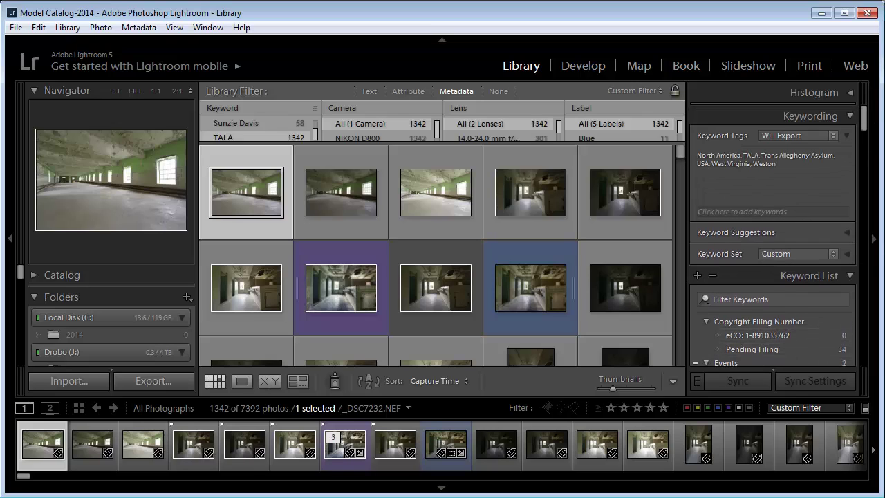